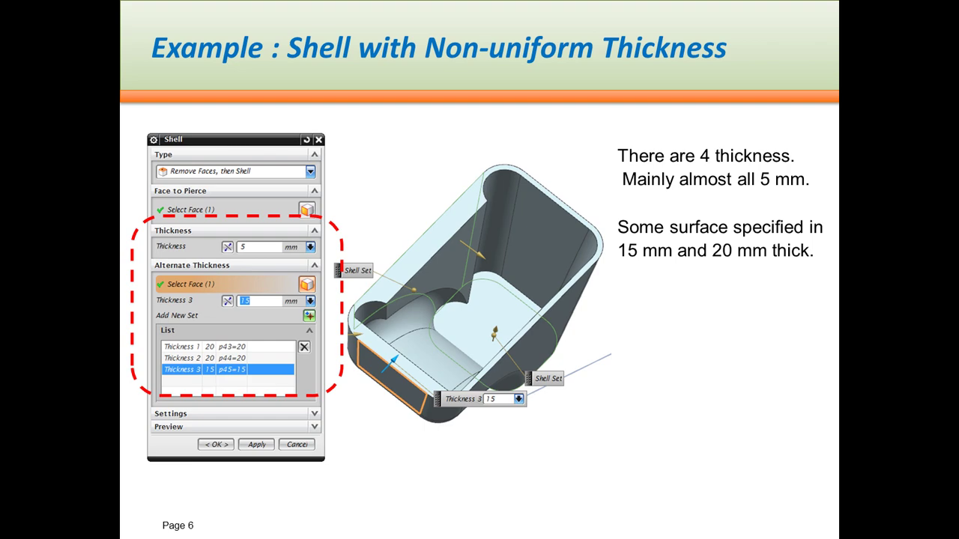
Advance the presentation past the non-uniform Shell example to the Unite slide (Page 7)
{"action": "key", "text": "Right"}
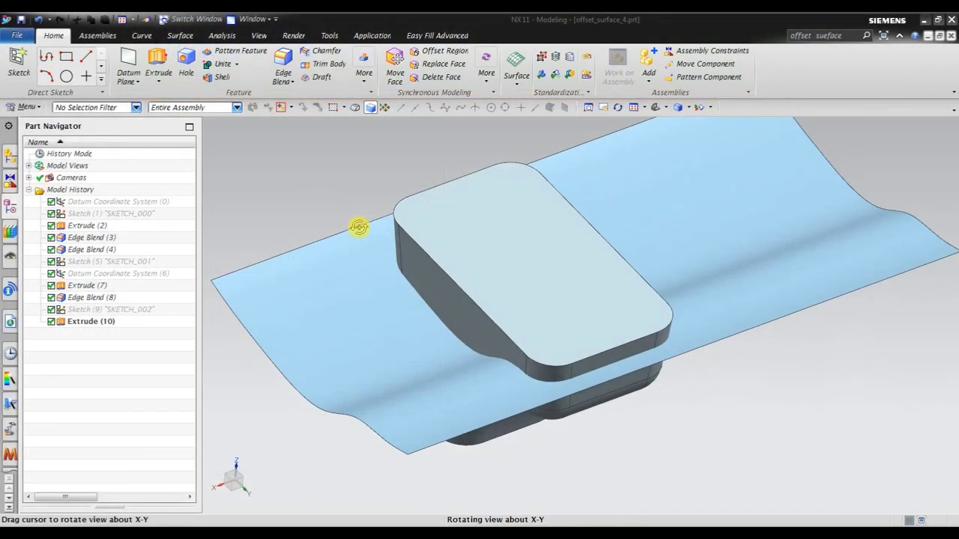
Hide the curved Extrude (10) sheet so only the rounded solid block stays visible
{"action": "mouse_move", "coordinate": [358, 226]}
{"action": "middle_mouse_down"}
{"action": "mouse_move", "coordinate": [357, 200]}
{"action": "mouse_move", "coordinate": [430, 206]}
{"action": "mouse_move", "coordinate": [375, 207]}
{"action": "mouse_move", "coordinate": [352, 224]}
{"action": "mouse_move", "coordinate": [364, 223]}
{"action": "middle_mouse_up"}
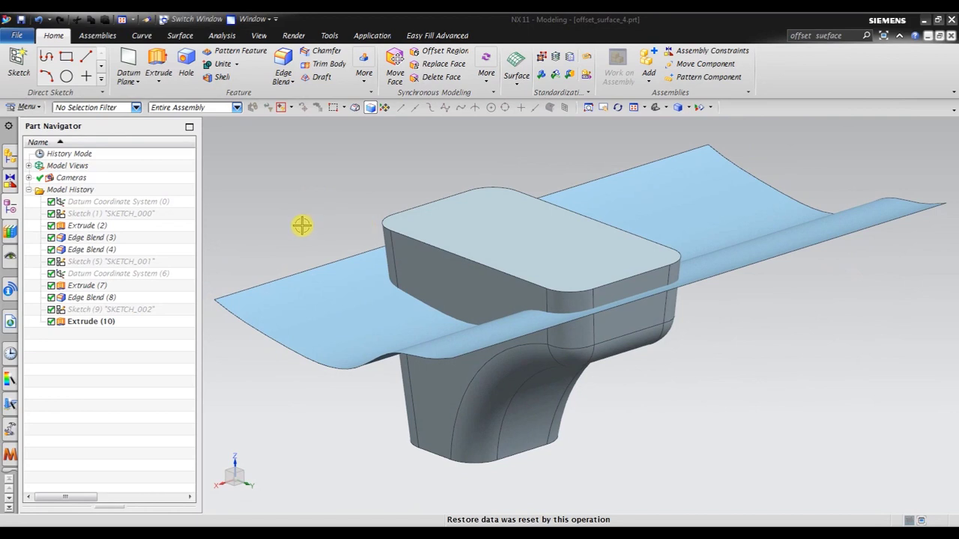
{"action": "left_click", "coordinate": [152, 322]}
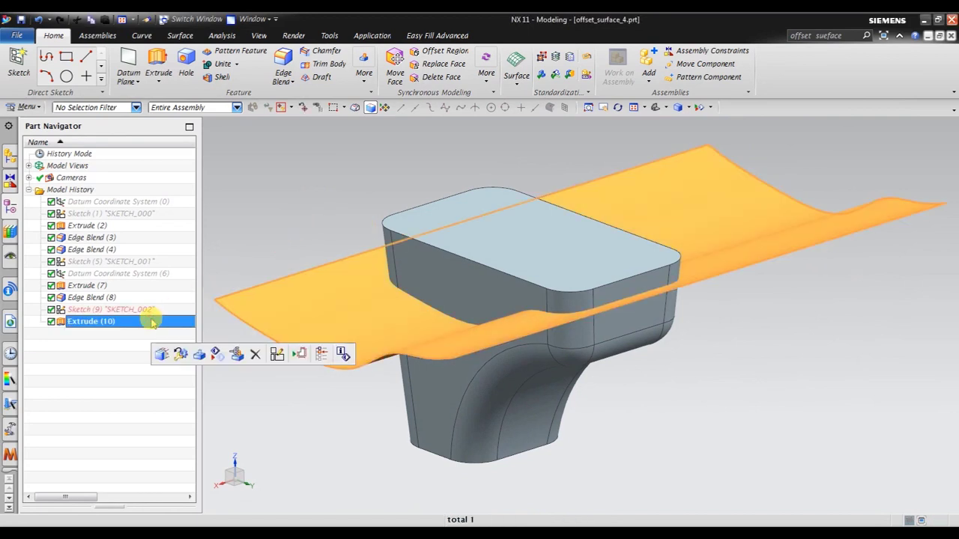
{"action": "right_click", "coordinate": [152, 322]}
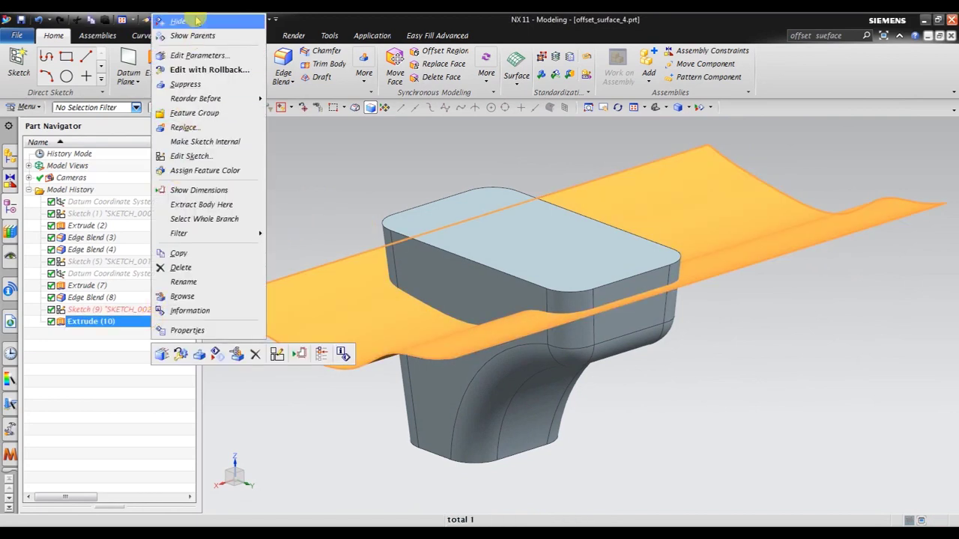
{"action": "left_click", "coordinate": [180, 21]}
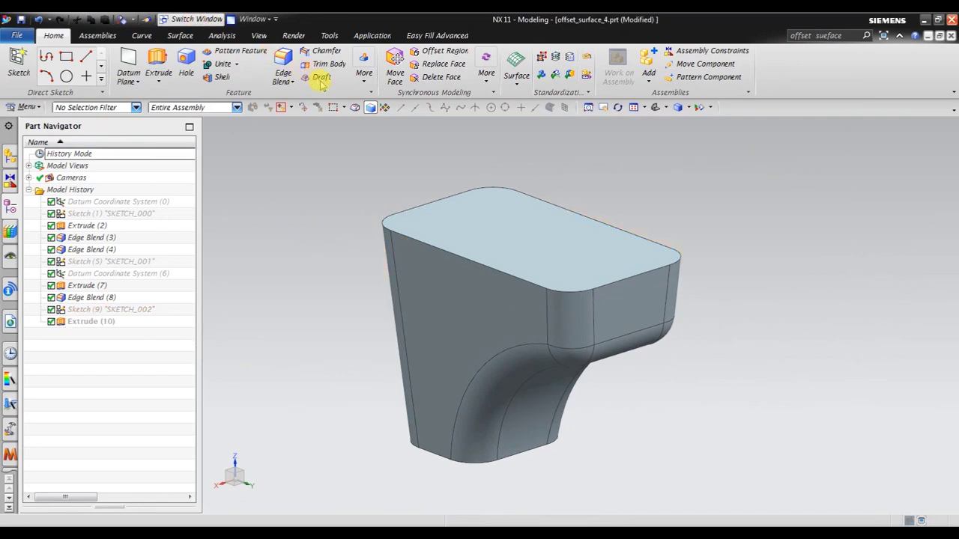
{"action": "left_click", "coordinate": [363, 75]}
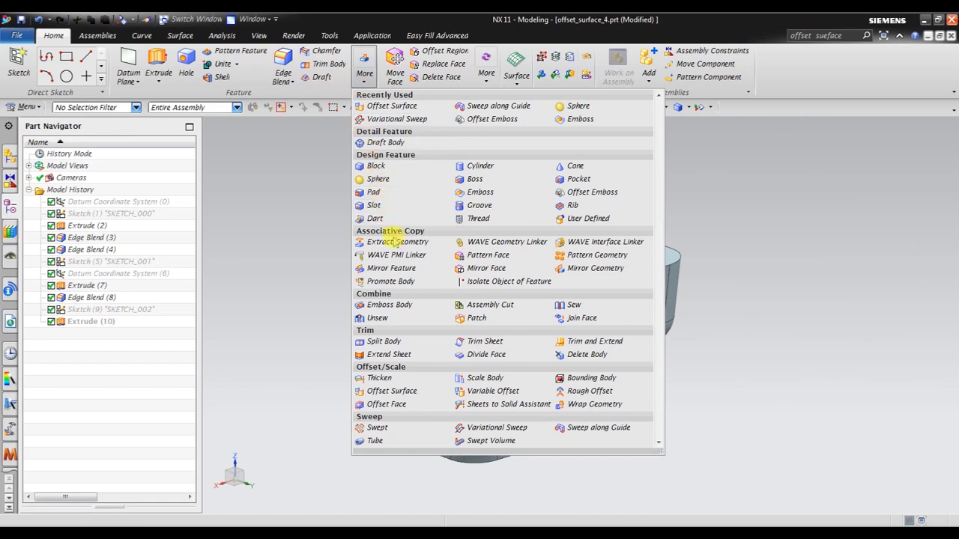
Start an Offset Surface and select the block's 14 faces using the Tangent Faces rule
{"action": "left_click", "coordinate": [407, 392]}
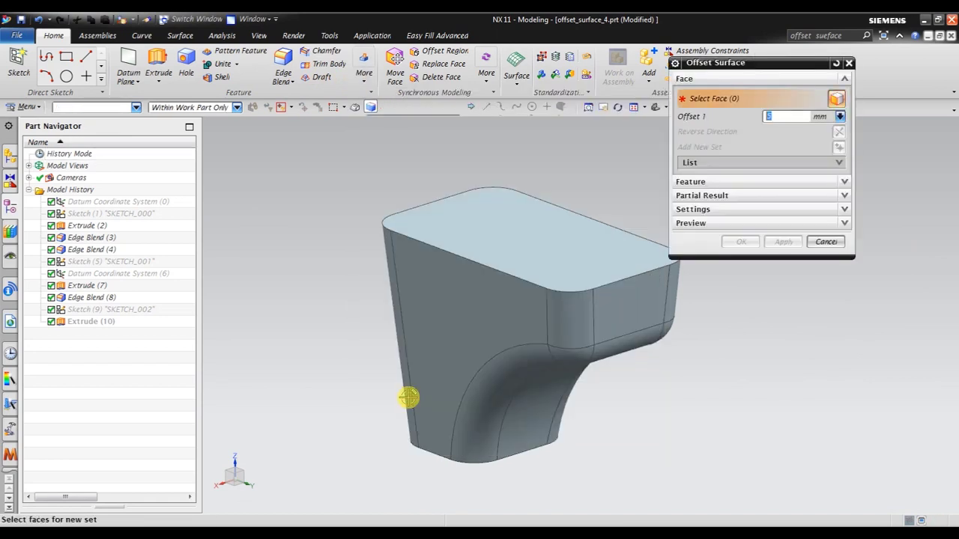
{"action": "left_click", "coordinate": [463, 110]}
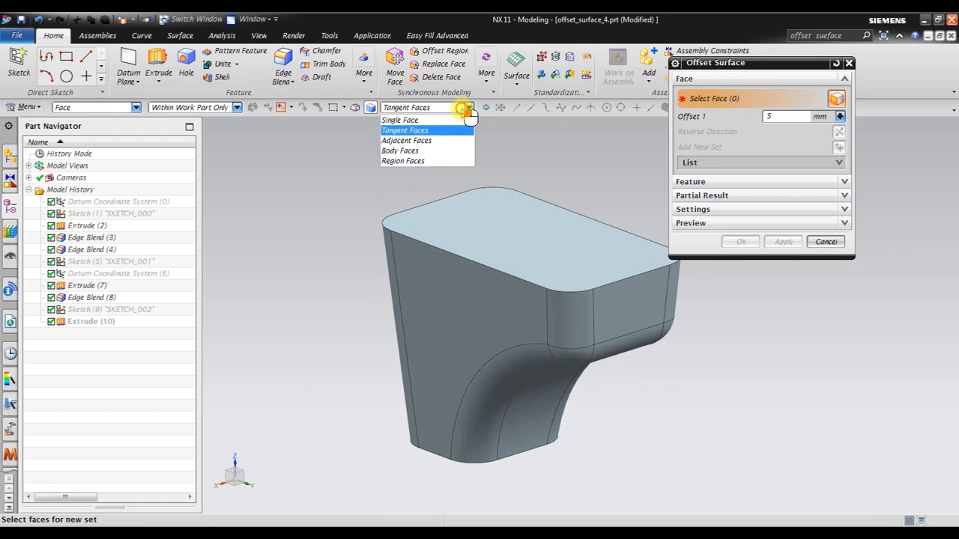
{"action": "left_click", "coordinate": [461, 132]}
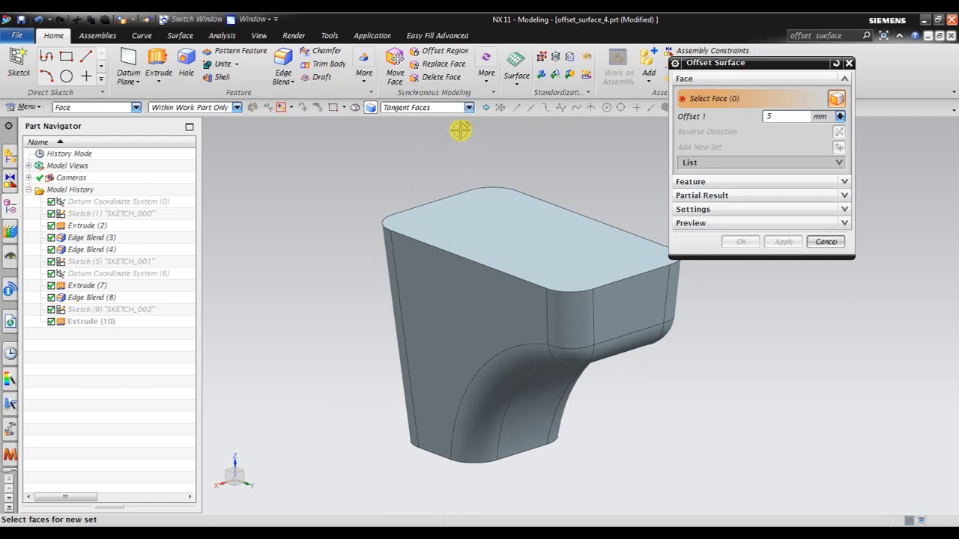
{"action": "left_click", "coordinate": [606, 313]}
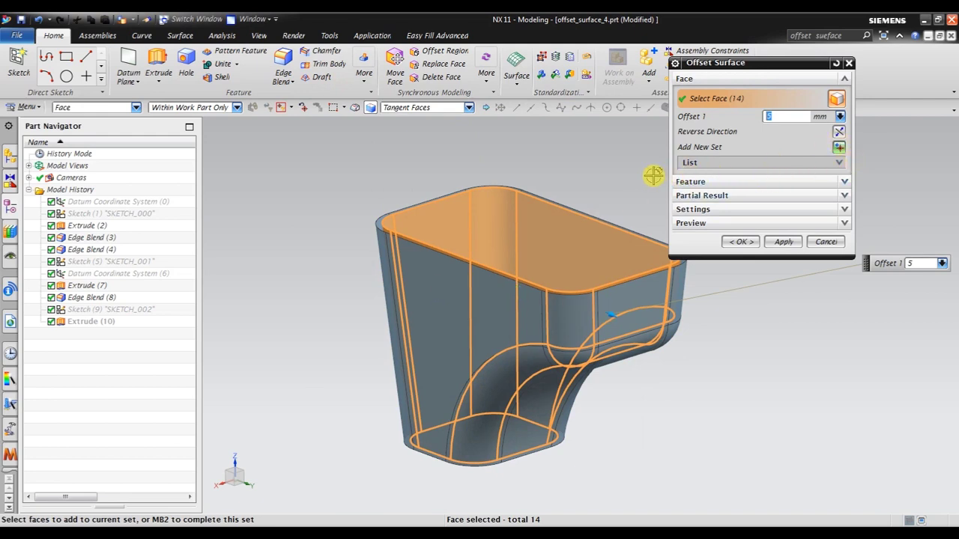
{"action": "middle_click_drag", "start_coordinate": [652, 176], "coordinate": [642, 194]}
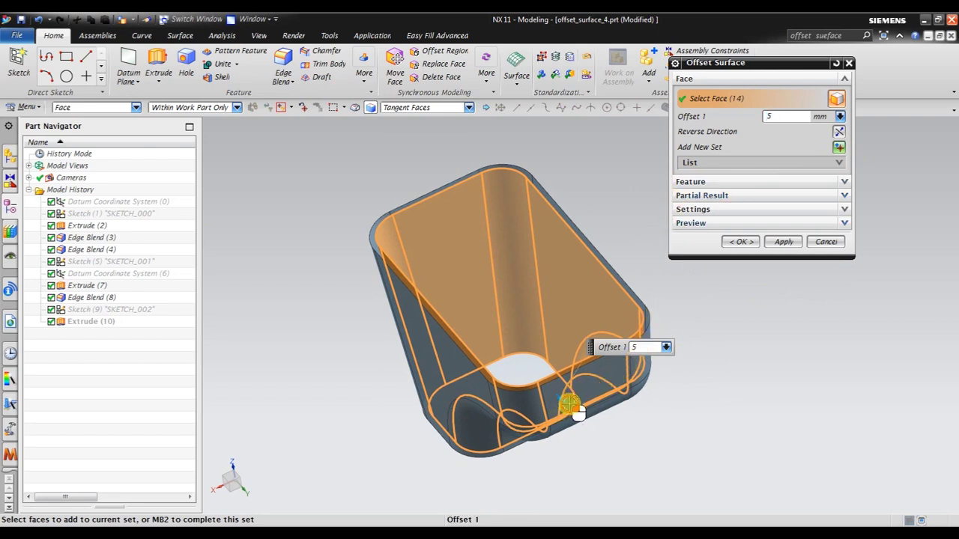
Set the offset distance to 5 mm and create Offset Surface (17)
{"action": "mouse_move", "coordinate": [575, 411]}
{"action": "left_mouse_down"}
{"action": "mouse_move", "coordinate": [601, 440]}
{"action": "mouse_move", "coordinate": [585, 417]}
{"action": "left_mouse_up"}
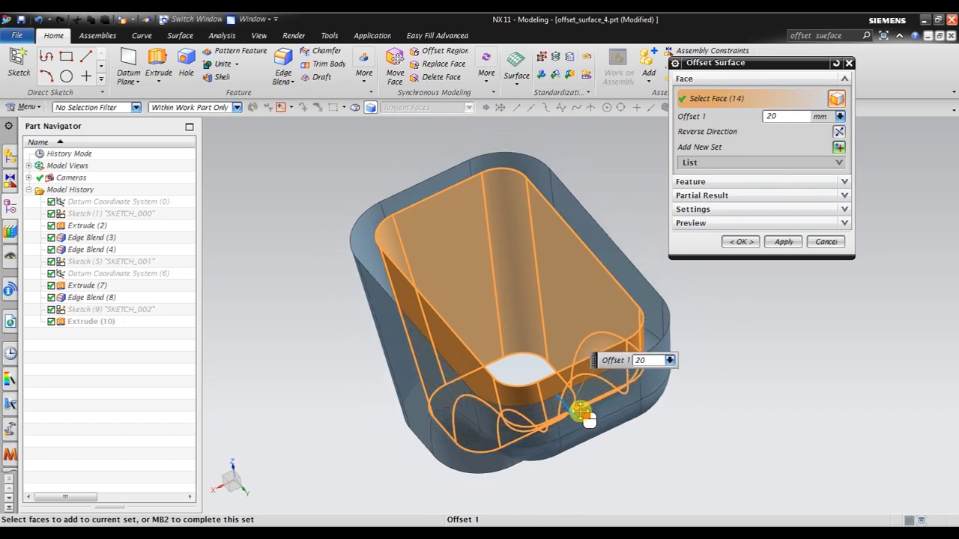
{"action": "left_click", "coordinate": [766, 117]}
{"action": "type", "text": "5"}
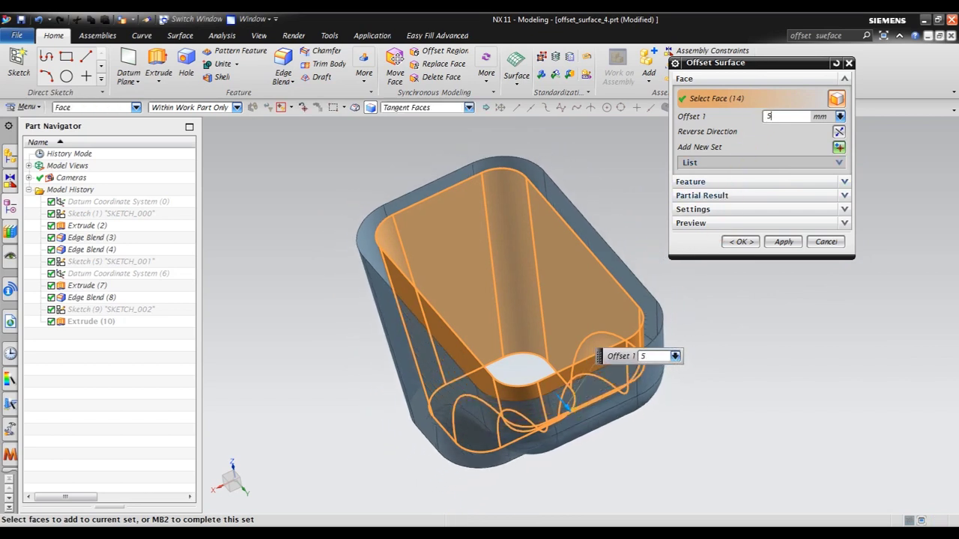
{"action": "left_click", "coordinate": [766, 118]}
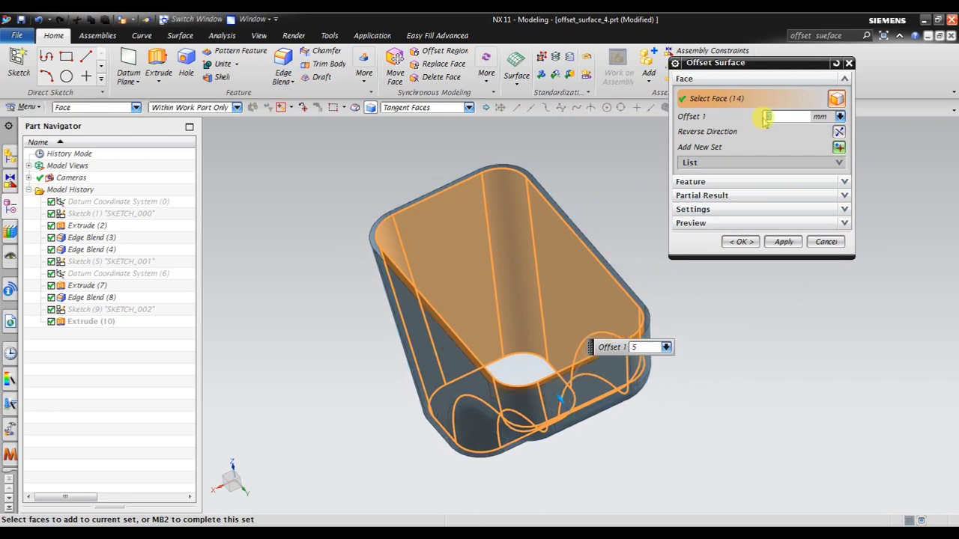
{"action": "left_click", "coordinate": [740, 242]}
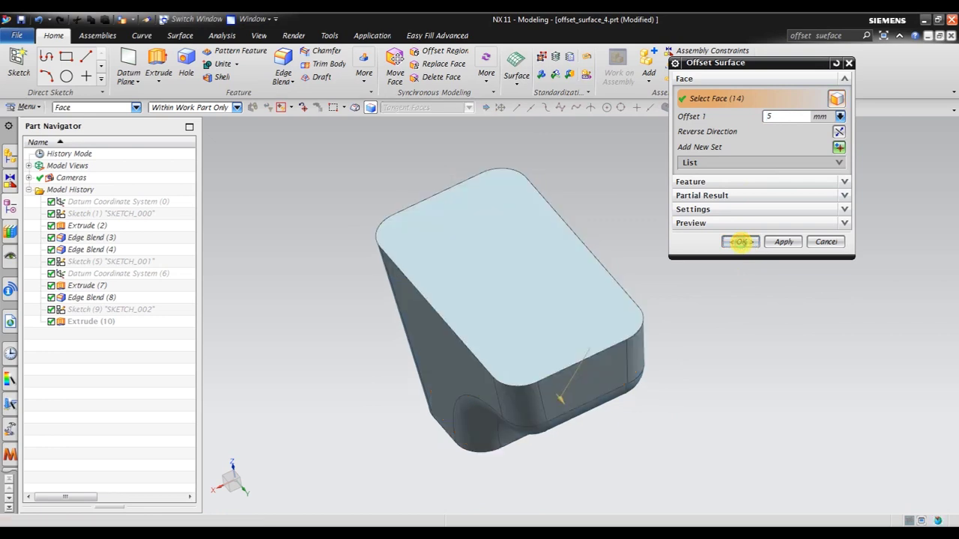
{"action": "mouse_move", "coordinate": [412, 330]}
{"action": "middle_mouse_down"}
{"action": "mouse_move", "coordinate": [424, 336]}
{"action": "mouse_move", "coordinate": [431, 368]}
{"action": "mouse_move", "coordinate": [428, 331]}
{"action": "middle_mouse_up"}
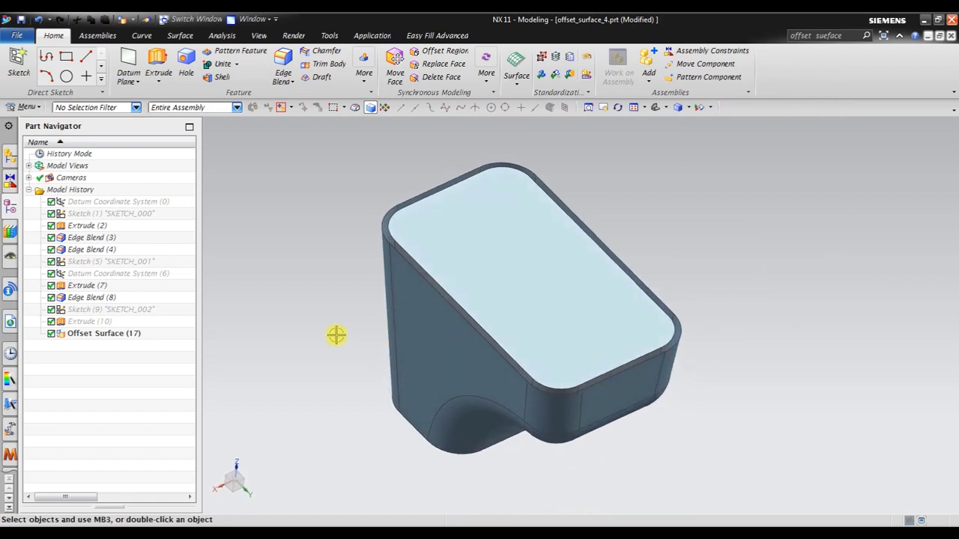
Thicken the 14 offset-surface faces by 5 mm with reversed direction as Thicken (18), then reopen it
{"action": "left_click", "coordinate": [183, 36]}
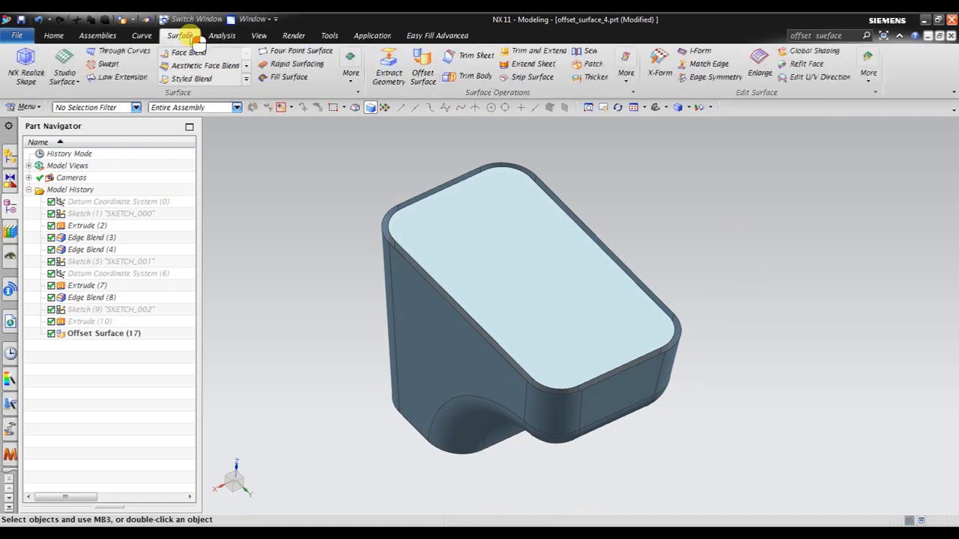
{"action": "left_click", "coordinate": [592, 78]}
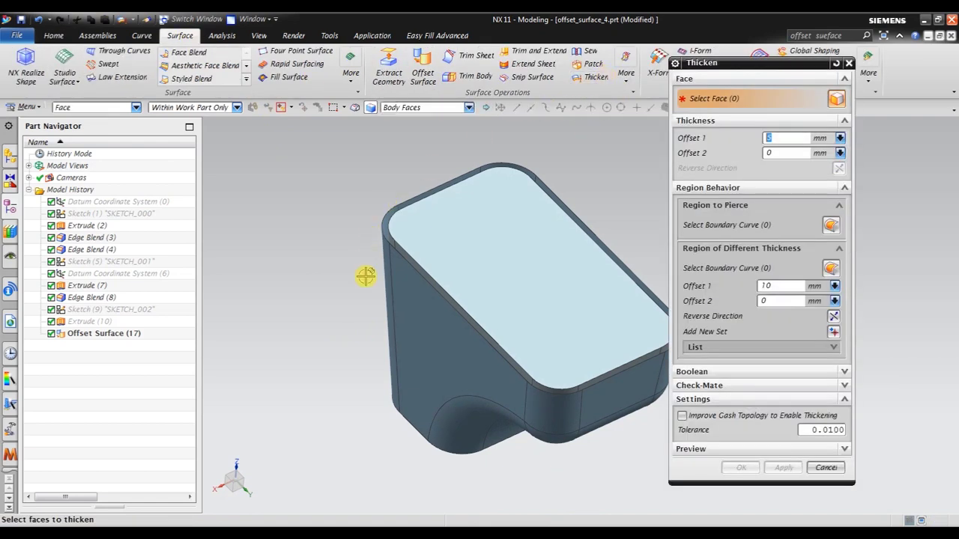
{"action": "scroll", "coordinate": [357, 305], "scroll_direction": "up", "scroll_amount": 2}
{"action": "scroll", "coordinate": [382, 292], "scroll_direction": "up", "scroll_amount": 3}
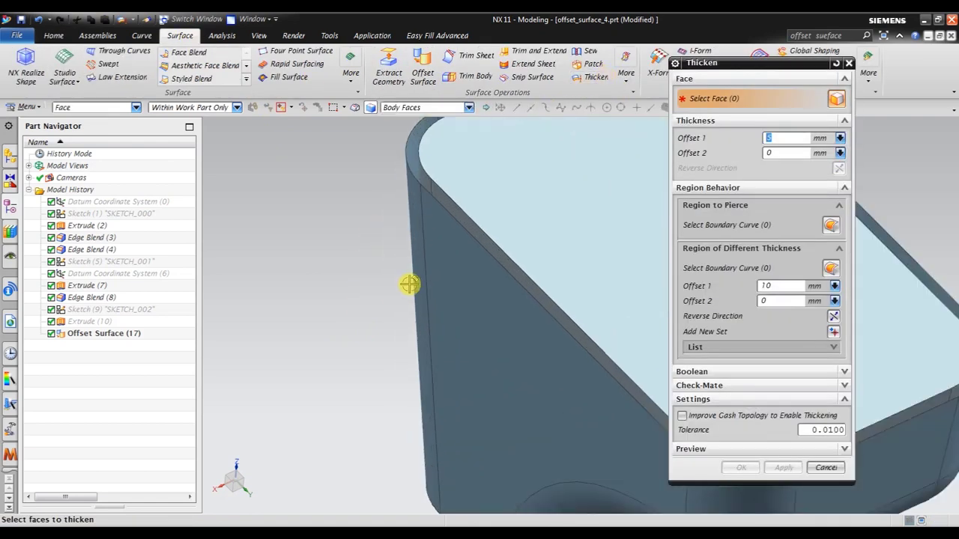
{"action": "left_click", "coordinate": [429, 251]}
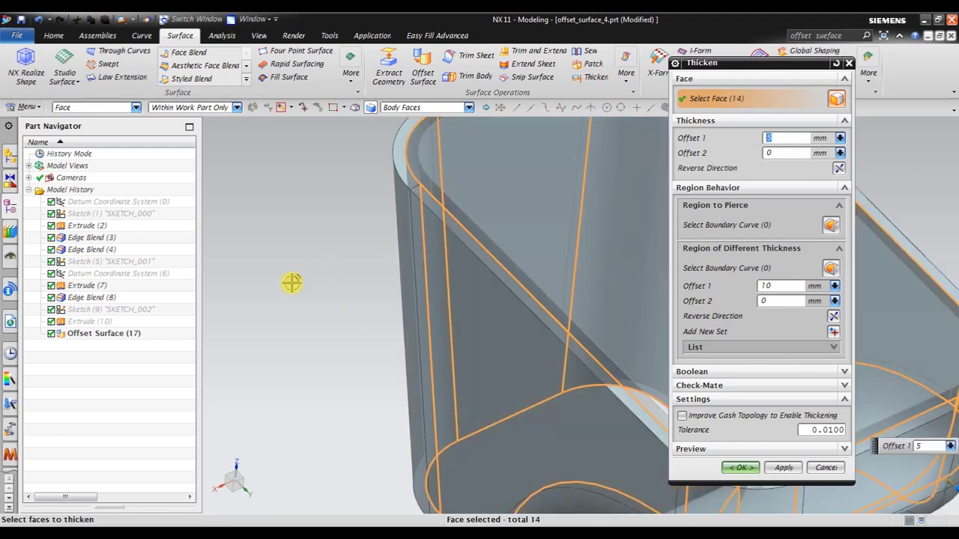
{"action": "scroll", "coordinate": [289, 283], "scroll_direction": "down", "scroll_amount": 3}
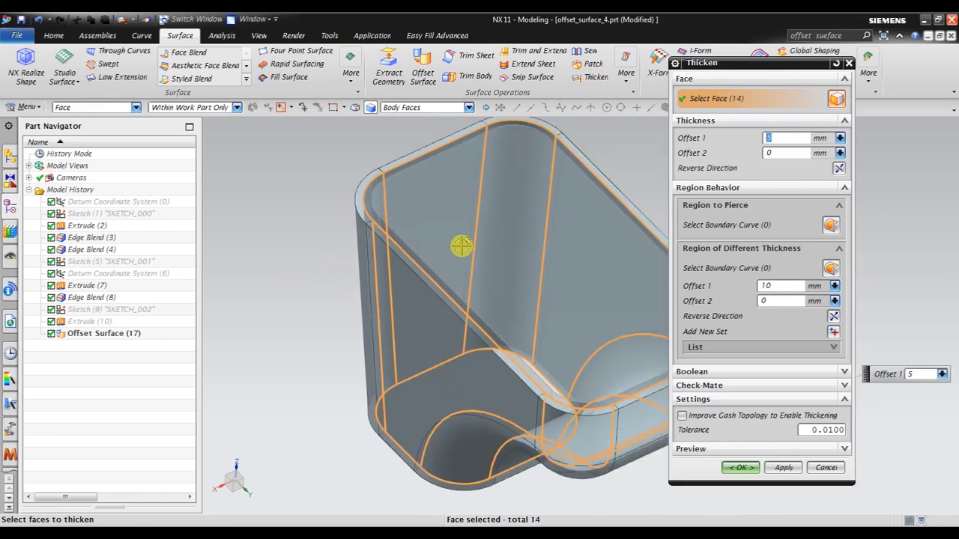
{"action": "mouse_move", "coordinate": [460, 242]}
{"action": "middle_mouse_down"}
{"action": "mouse_move", "coordinate": [474, 283]}
{"action": "mouse_move", "coordinate": [460, 224]}
{"action": "mouse_move", "coordinate": [476, 145]}
{"action": "mouse_move", "coordinate": [474, 231]}
{"action": "middle_mouse_up"}
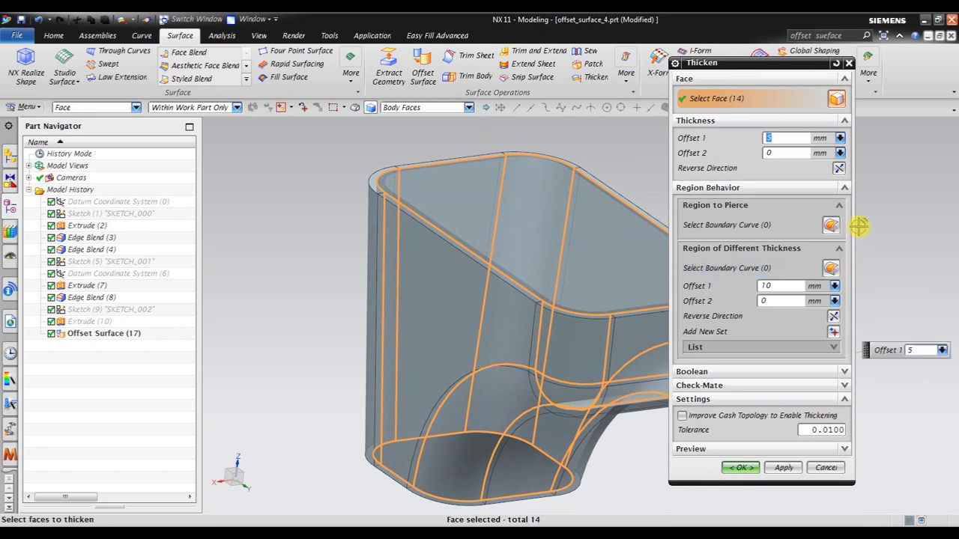
{"action": "left_click", "coordinate": [839, 169]}
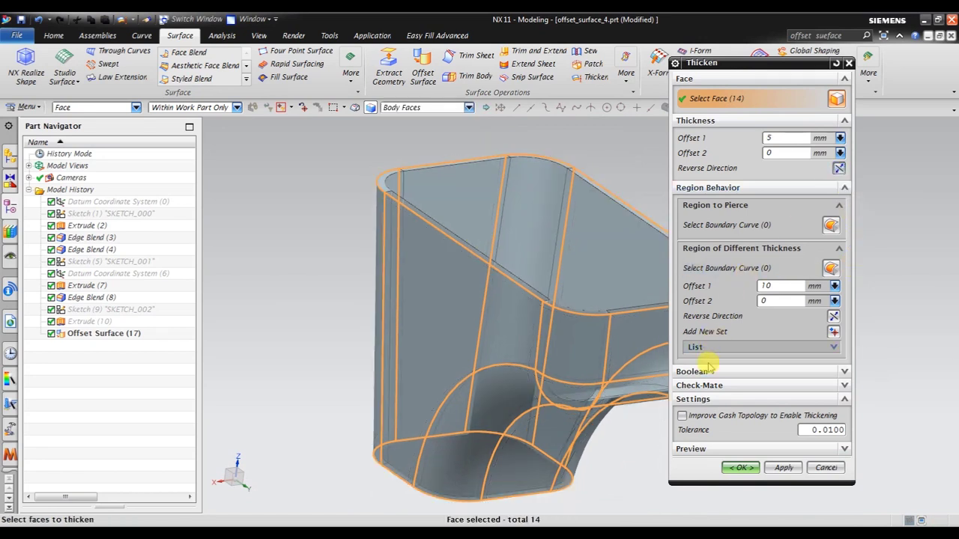
{"action": "left_click", "coordinate": [740, 469]}
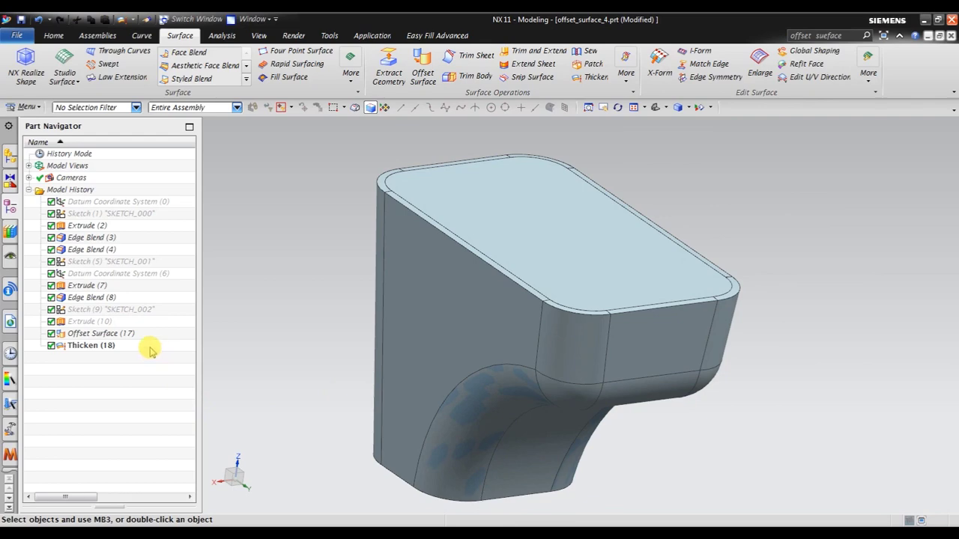
{"action": "double_click", "coordinate": [149, 347]}
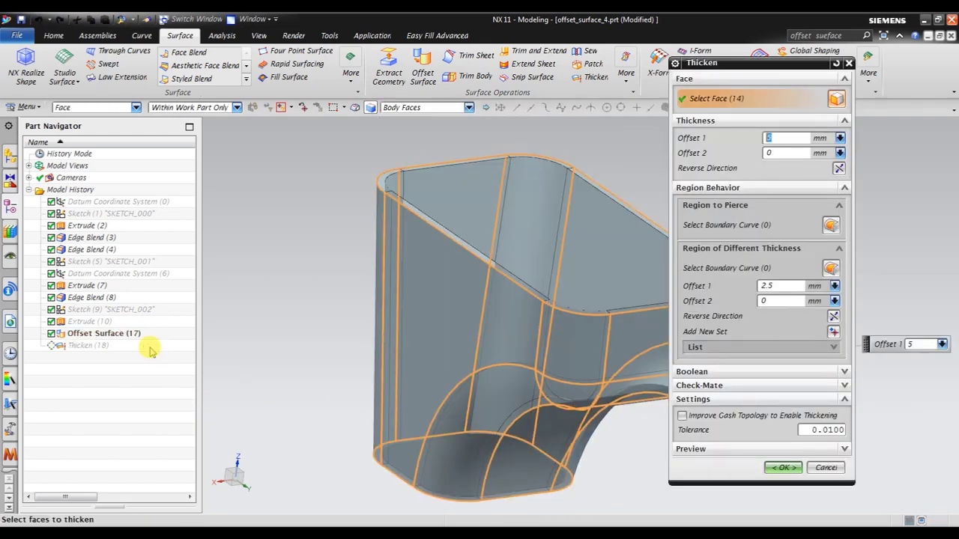
Reverse Thicken (18)'s direction so a 5 mm wall forms around the block's rim
{"action": "left_click", "coordinate": [837, 169]}
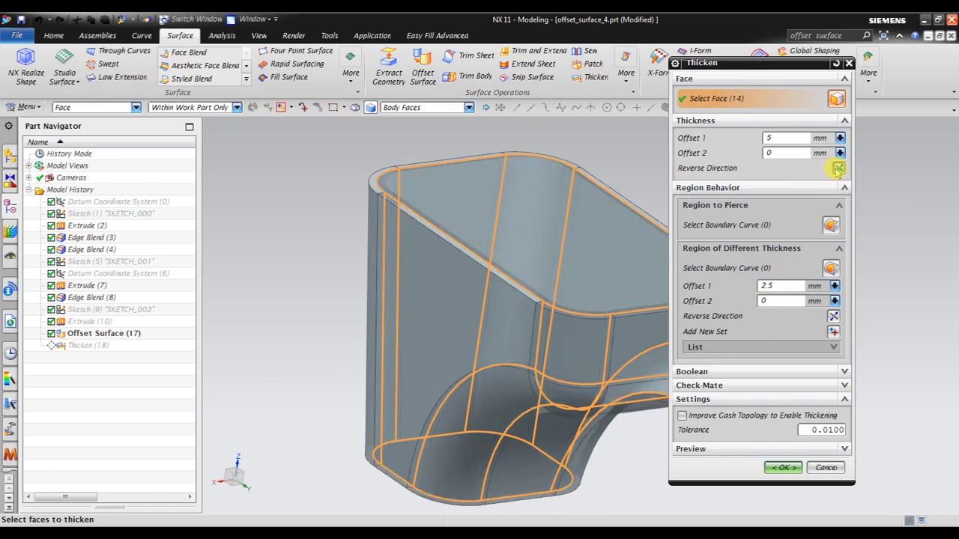
{"action": "left_click", "coordinate": [788, 468]}
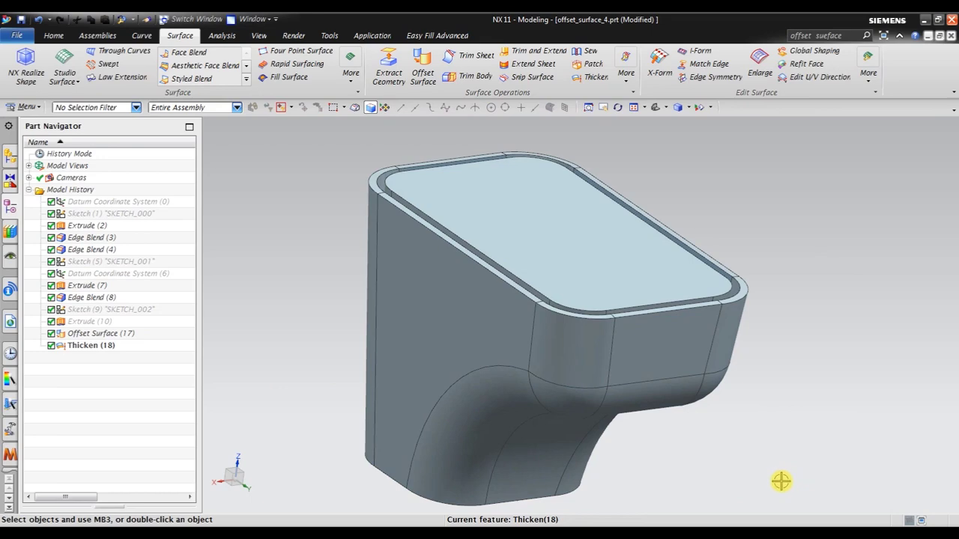
{"action": "mouse_move", "coordinate": [550, 357]}
{"action": "middle_mouse_down"}
{"action": "mouse_move", "coordinate": [548, 387]}
{"action": "mouse_move", "coordinate": [557, 342]}
{"action": "middle_mouse_up"}
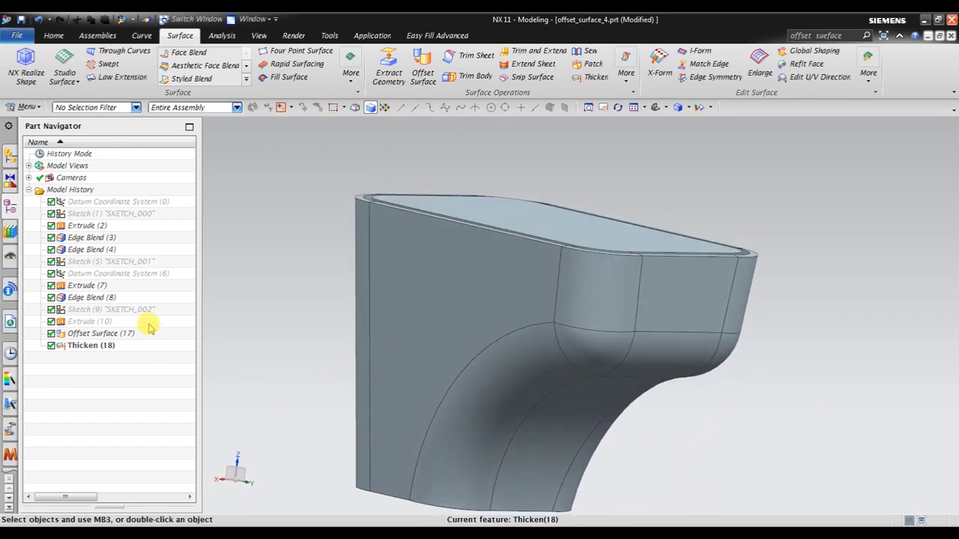
Show the Extrude (10) sheet again and trim the thickened solid with it as Trim Body (19)
{"action": "right_click", "coordinate": [153, 323]}
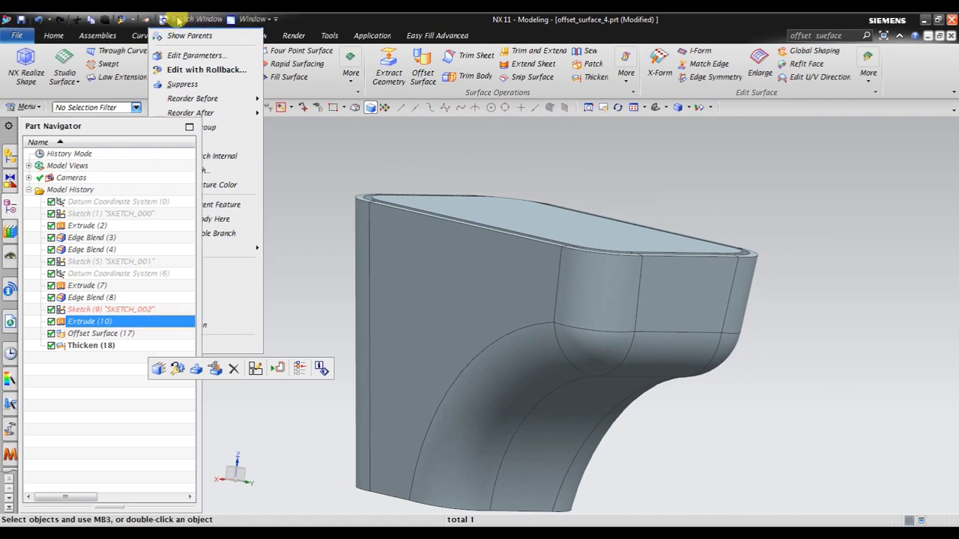
{"action": "left_click", "coordinate": [177, 20]}
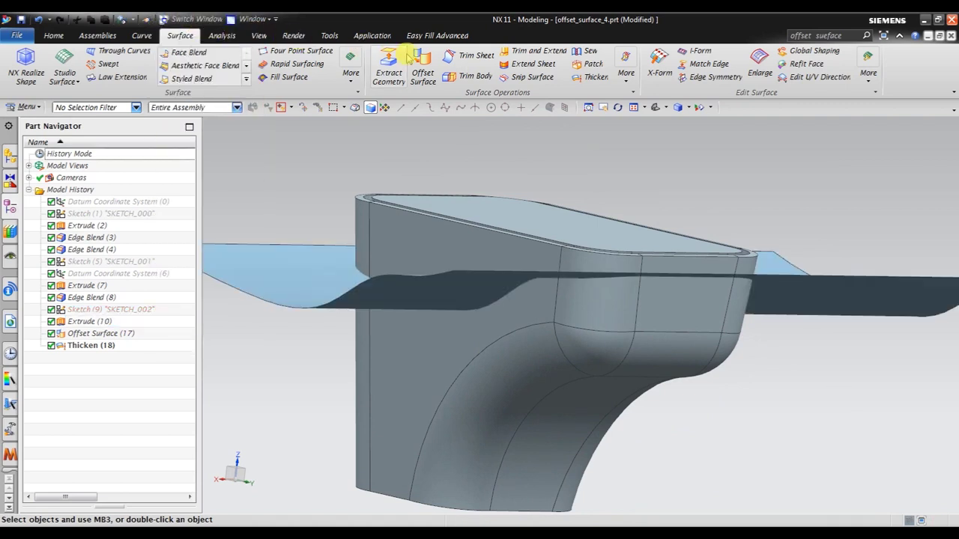
{"action": "left_click", "coordinate": [458, 74]}
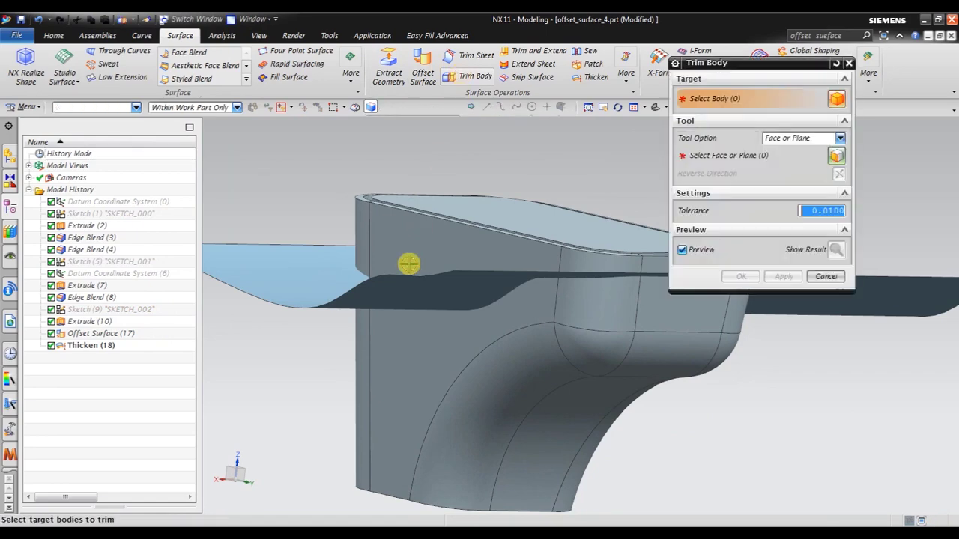
{"action": "left_click", "coordinate": [392, 251]}
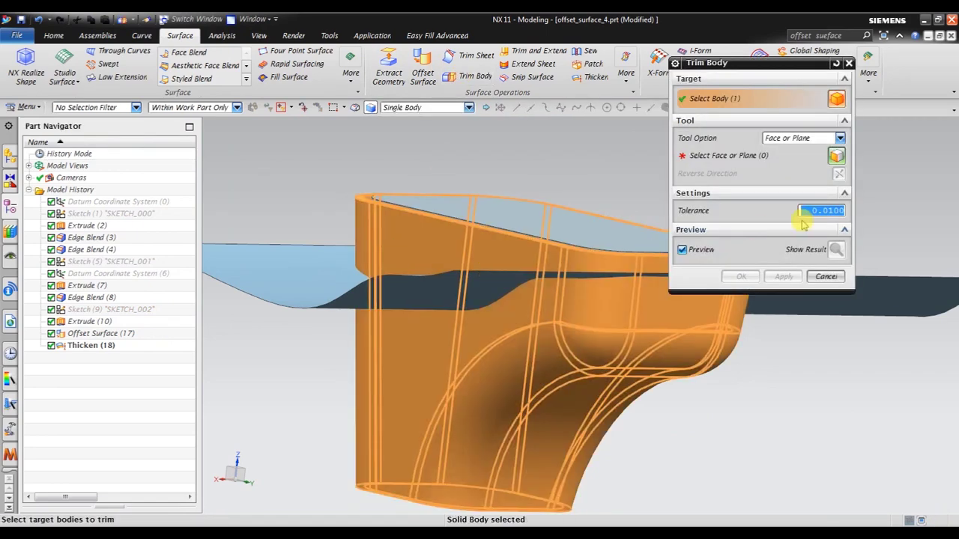
{"action": "left_click", "coordinate": [779, 158]}
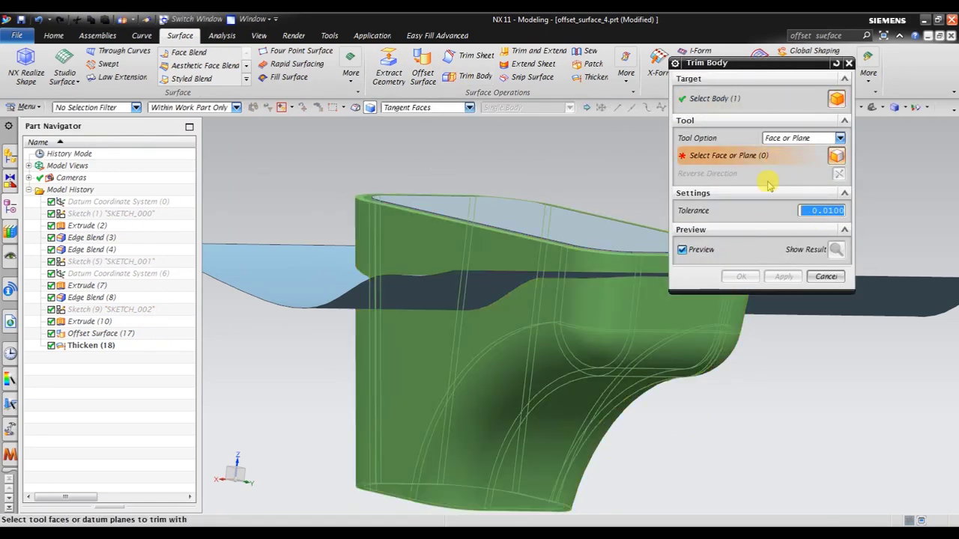
{"action": "left_click", "coordinate": [304, 278]}
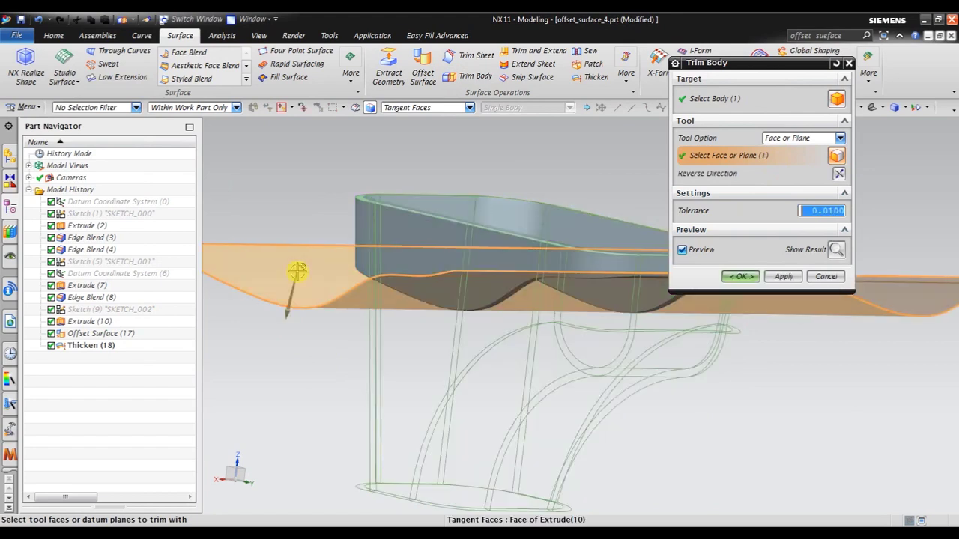
{"action": "left_click", "coordinate": [740, 276]}
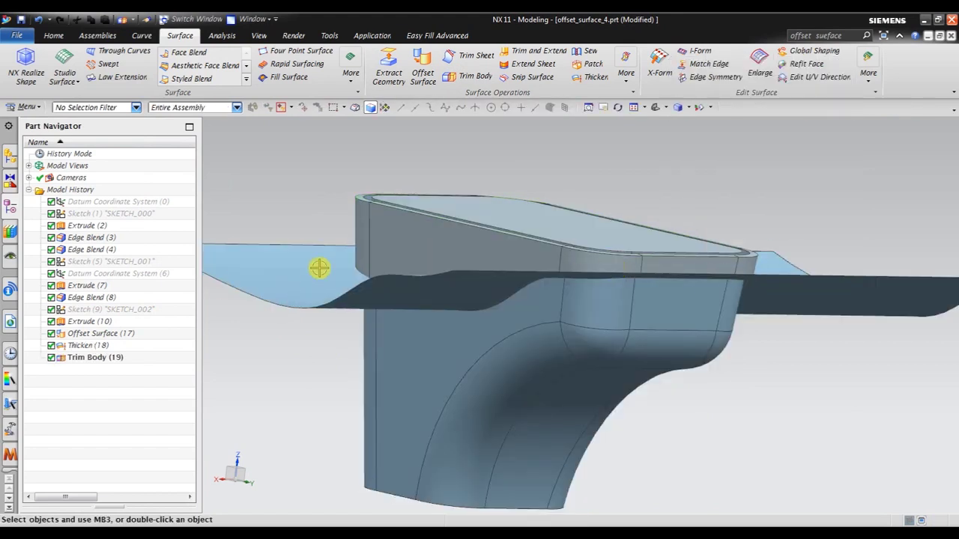
Hide the Extrude (10) sheet and Offset Surface (17), leaving only the trimmed thin-walled solid
{"action": "left_click", "coordinate": [142, 322]}
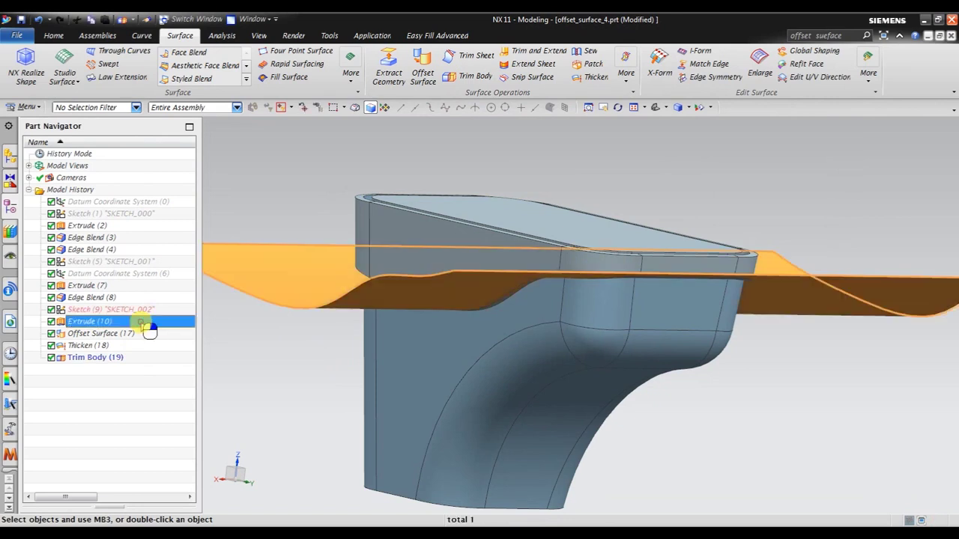
{"action": "right_click", "coordinate": [147, 326]}
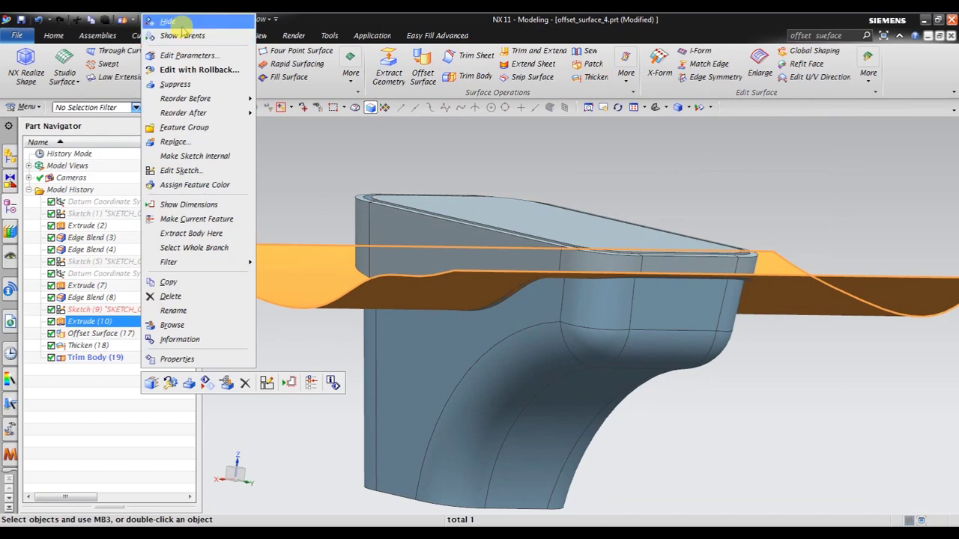
{"action": "left_click", "coordinate": [182, 23]}
{"action": "mouse_move", "coordinate": [527, 192]}
{"action": "middle_mouse_down"}
{"action": "mouse_move", "coordinate": [530, 252]}
{"action": "mouse_move", "coordinate": [531, 207]}
{"action": "middle_mouse_up"}
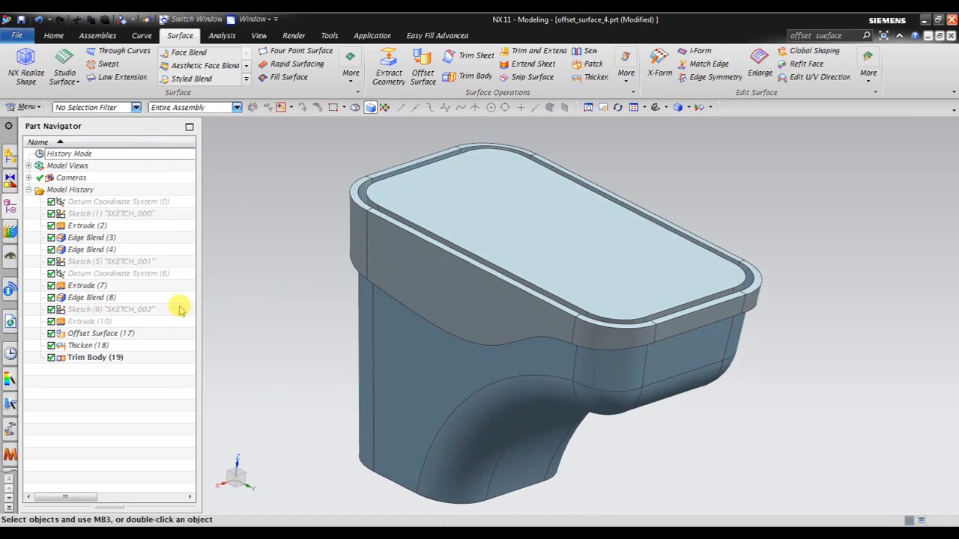
{"action": "left_click", "coordinate": [159, 333]}
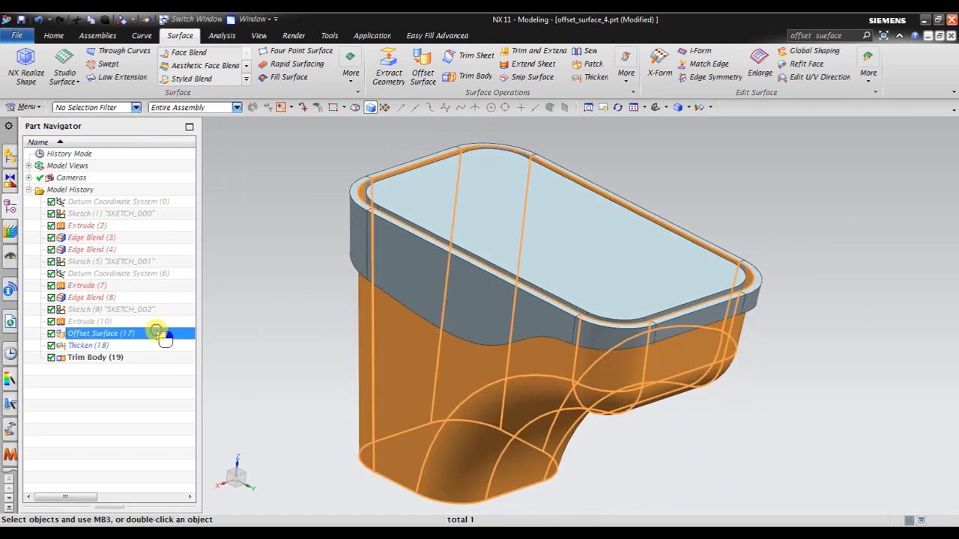
{"action": "right_click", "coordinate": [161, 334]}
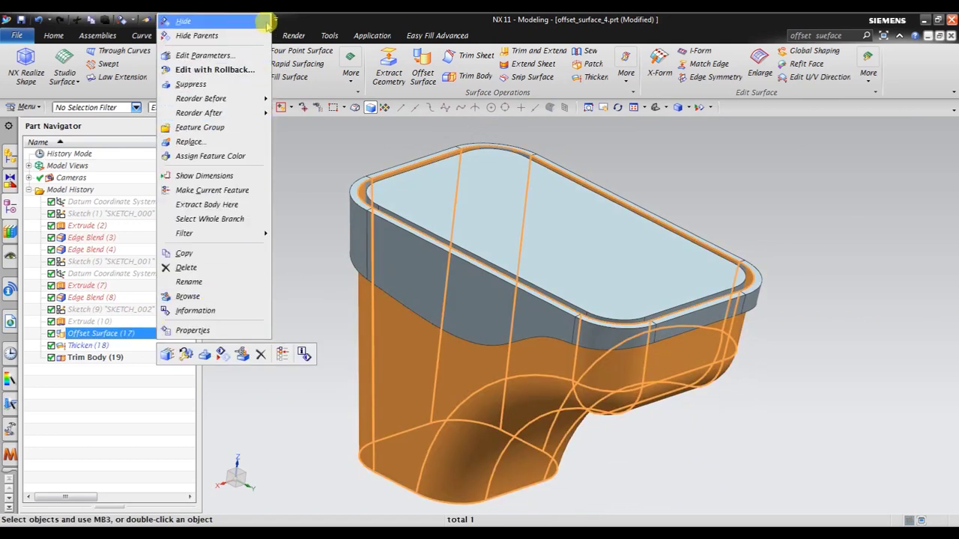
{"action": "left_click", "coordinate": [268, 22]}
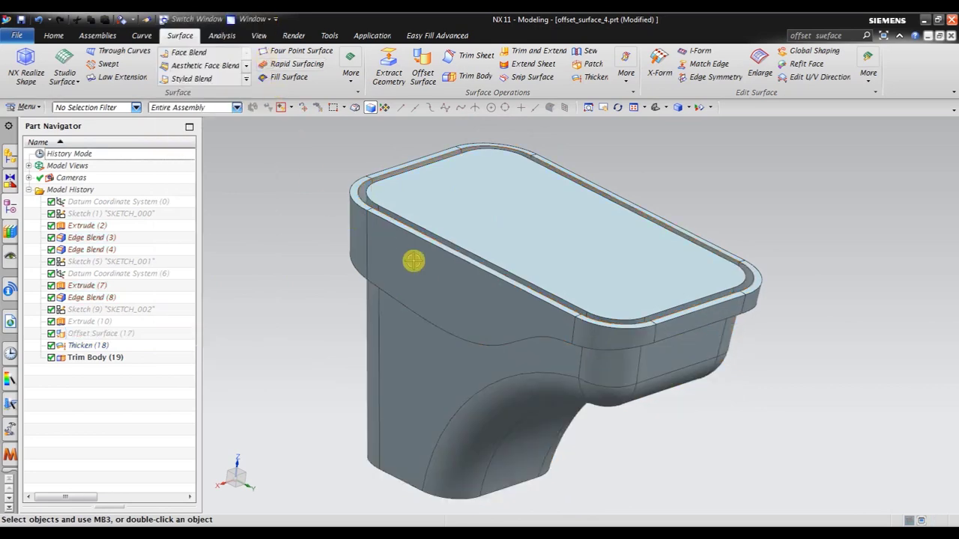
{"action": "mouse_move", "coordinate": [517, 316]}
{"action": "middle_mouse_down"}
{"action": "mouse_move", "coordinate": [513, 352]}
{"action": "mouse_move", "coordinate": [510, 308]}
{"action": "mouse_move", "coordinate": [525, 299]}
{"action": "mouse_move", "coordinate": [542, 240]}
{"action": "mouse_move", "coordinate": [531, 289]}
{"action": "mouse_move", "coordinate": [512, 297]}
{"action": "mouse_move", "coordinate": [510, 328]}
{"action": "middle_mouse_up"}
Edit Thicken (18) so Offset 1 stays 5 mm and Offset 2 becomes -5 mm
{"action": "middle_click_drag", "start_coordinate": [482, 242], "coordinate": [479, 274]}
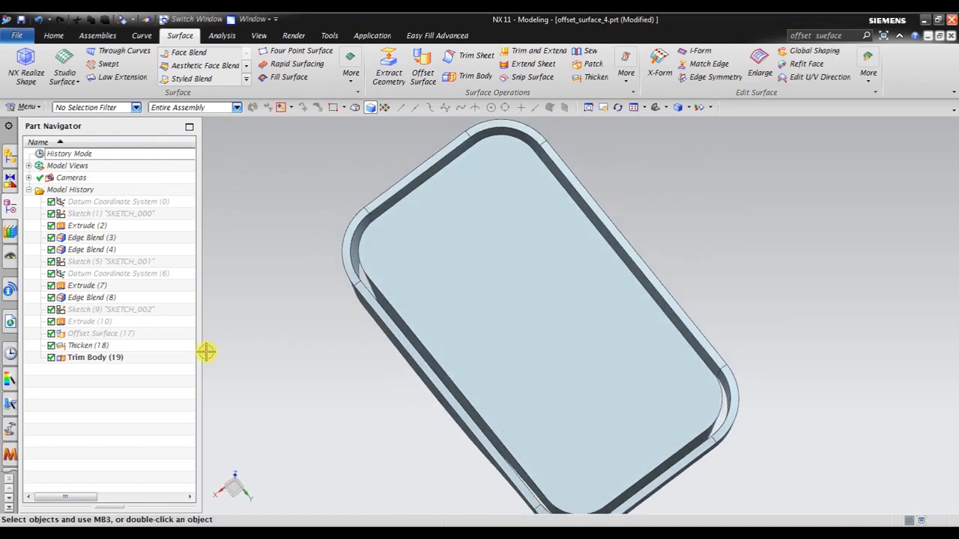
{"action": "double_click", "coordinate": [179, 349]}
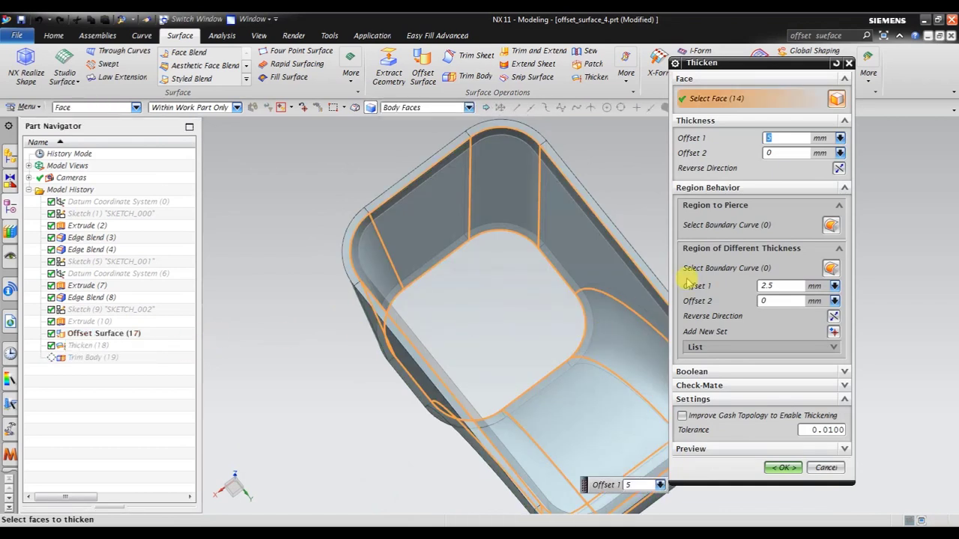
{"action": "left_click", "coordinate": [788, 153]}
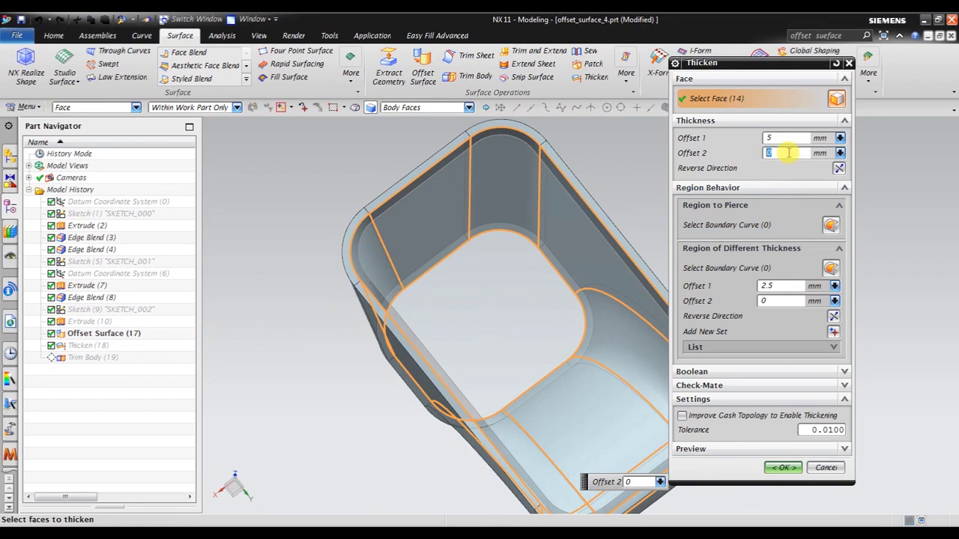
{"action": "type", "text": "5"}
{"action": "left_click", "coordinate": [788, 153]}
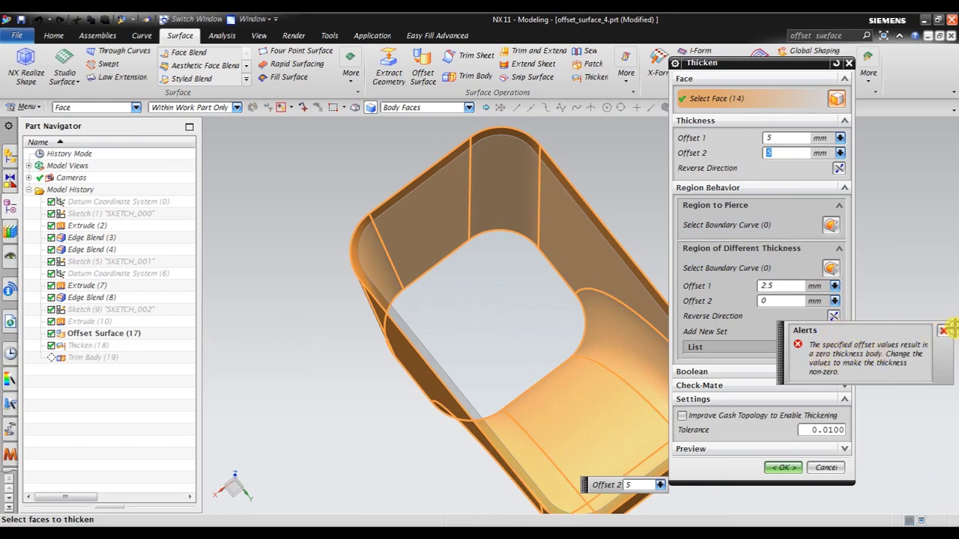
{"action": "left_click", "coordinate": [943, 331]}
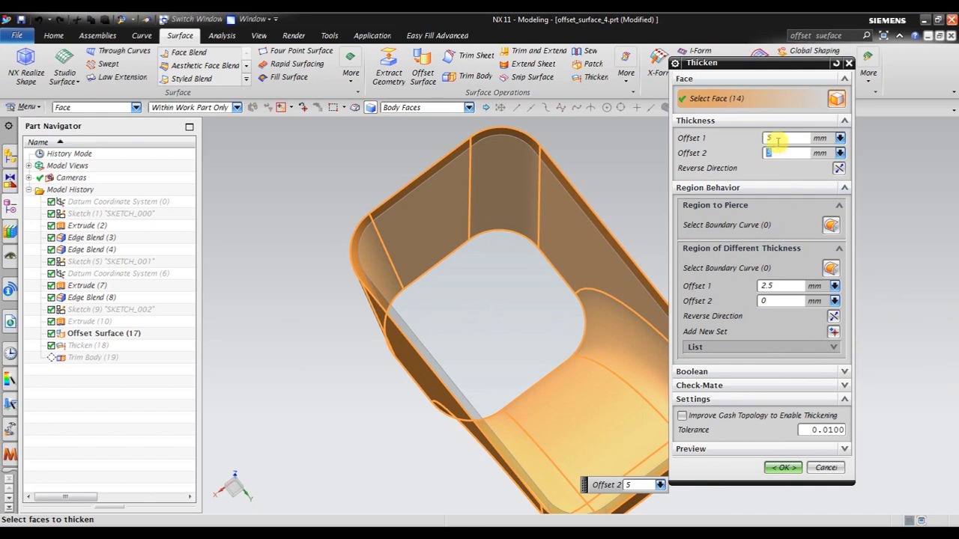
{"action": "type", "text": "-"}
{"action": "key", "text": "Return"}
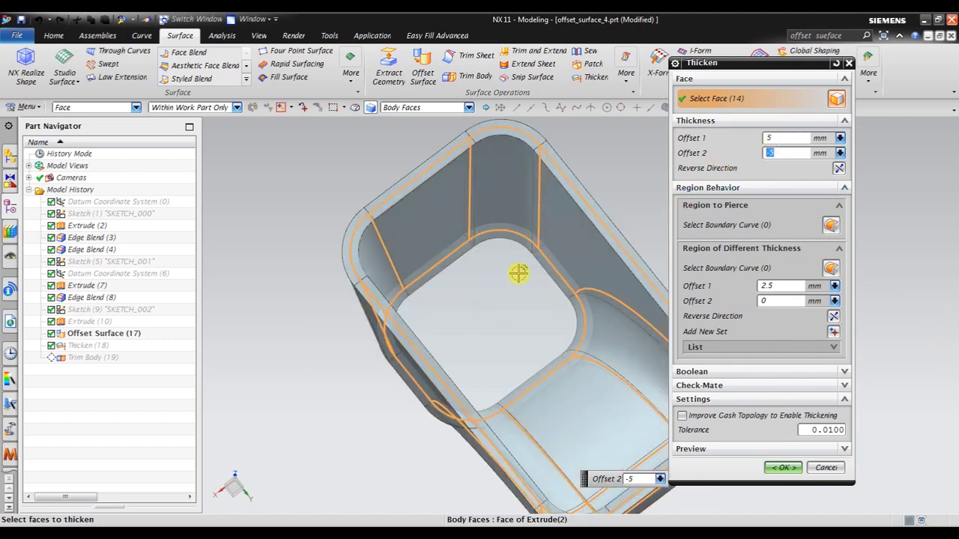
{"action": "middle_click_drag", "start_coordinate": [455, 313], "coordinate": [471, 215]}
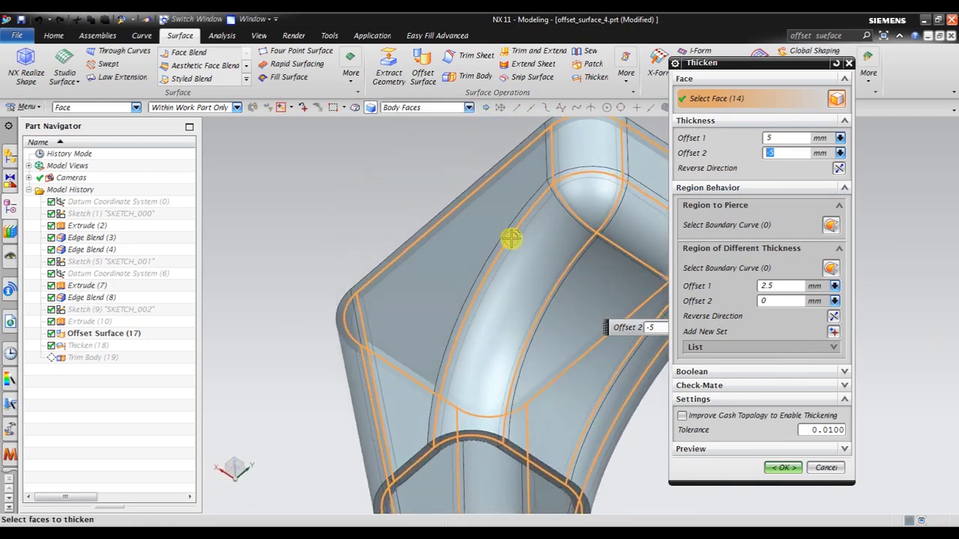
{"action": "left_click", "coordinate": [796, 466]}
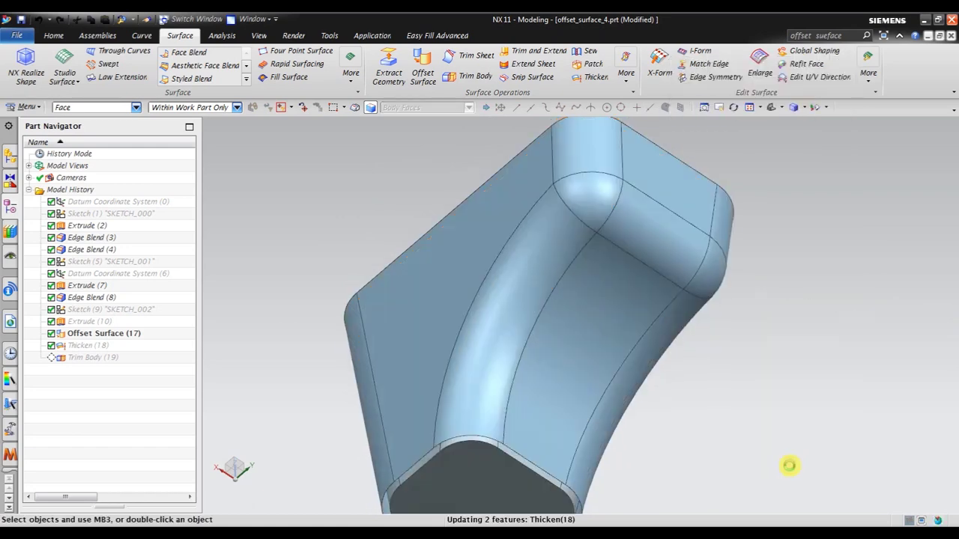
Shell the trimmed body 5 mm thick with its top face removed, creating Shell (20)
{"action": "mouse_move", "coordinate": [556, 246]}
{"action": "middle_mouse_down"}
{"action": "mouse_move", "coordinate": [555, 210]}
{"action": "mouse_move", "coordinate": [550, 300]}
{"action": "middle_mouse_up"}
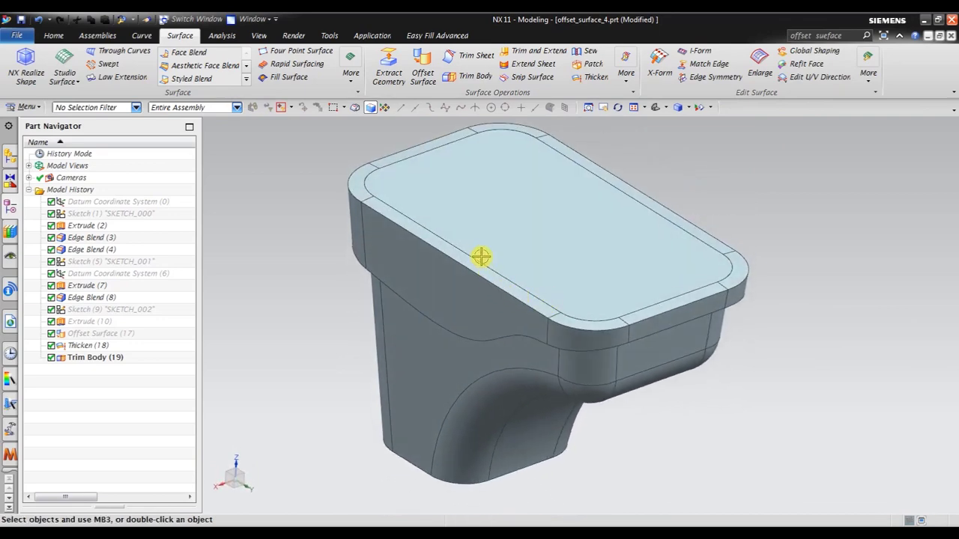
{"action": "scroll", "coordinate": [481, 257], "scroll_direction": "up", "scroll_amount": 1}
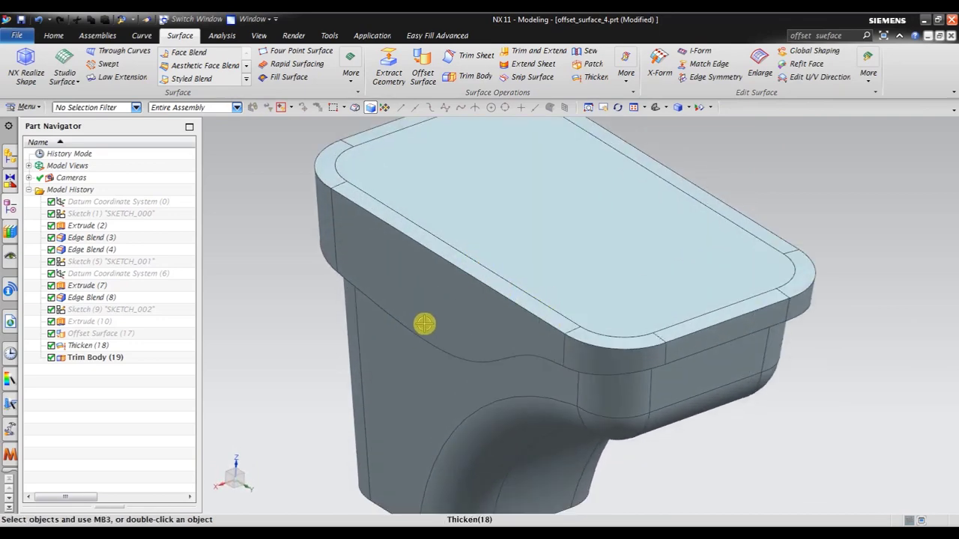
{"action": "left_click", "coordinate": [54, 36]}
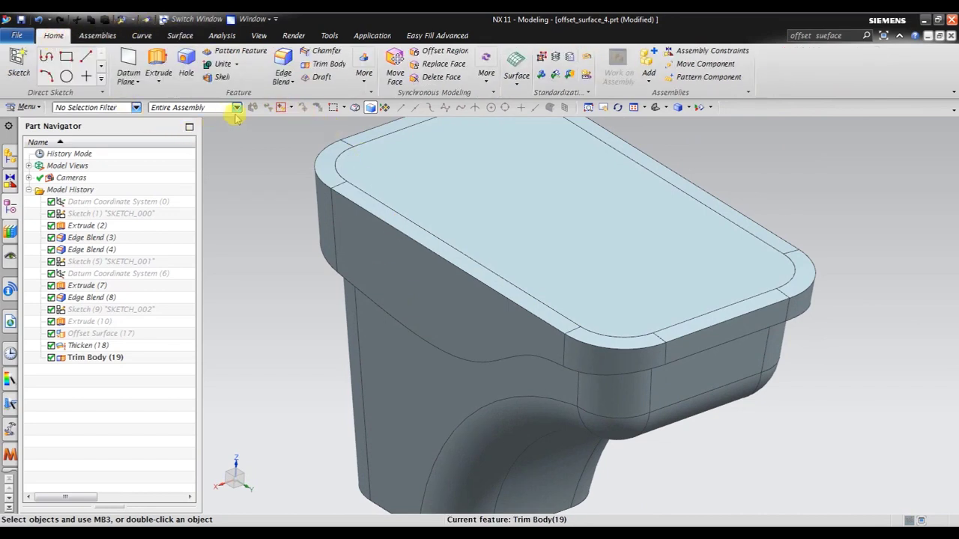
{"action": "left_click", "coordinate": [216, 77]}
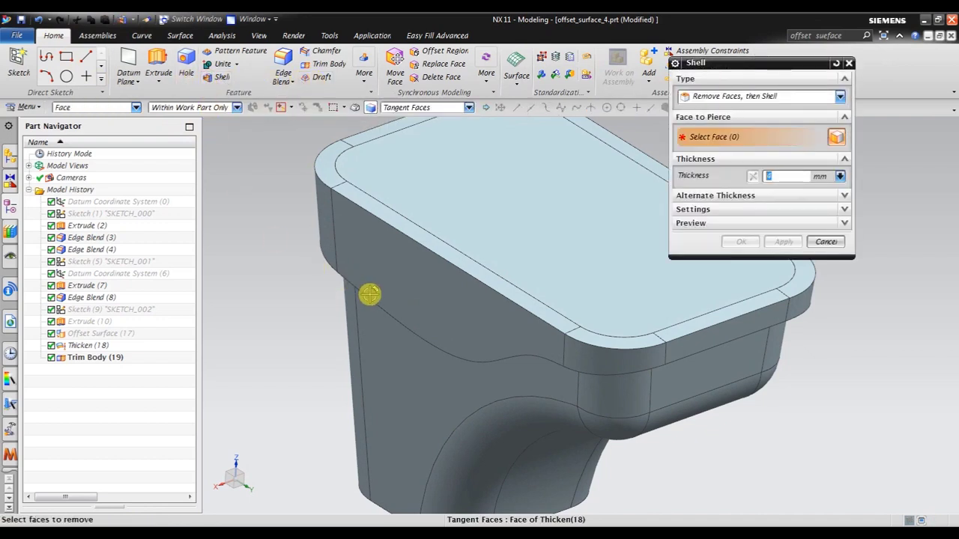
{"action": "scroll", "coordinate": [637, 308], "scroll_direction": "down", "scroll_amount": 1}
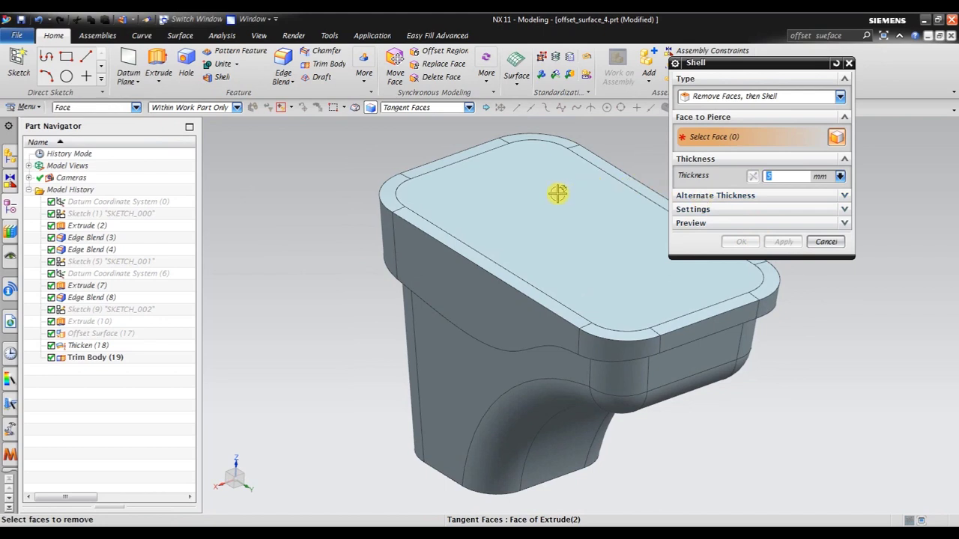
{"action": "left_click", "coordinate": [736, 102]}
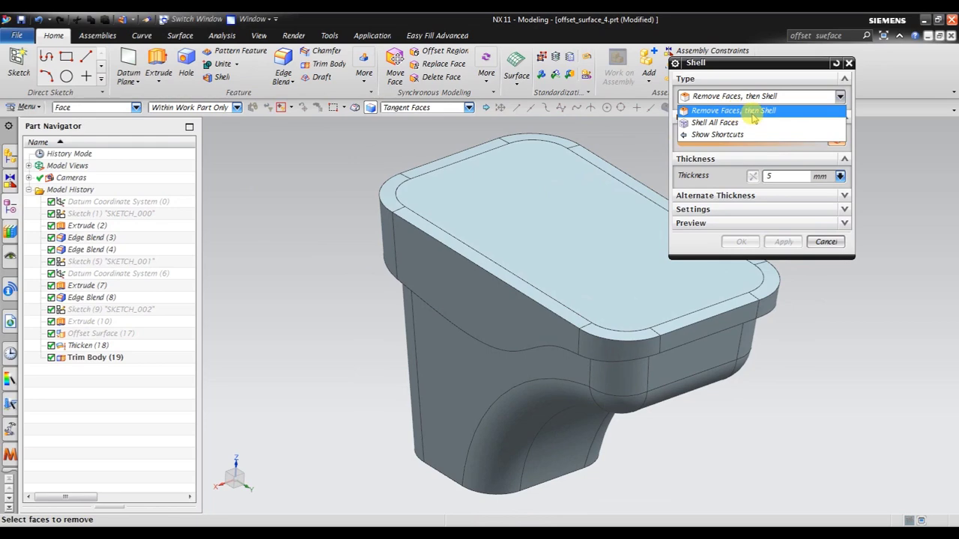
{"action": "left_click", "coordinate": [749, 111]}
{"action": "left_click", "coordinate": [581, 210]}
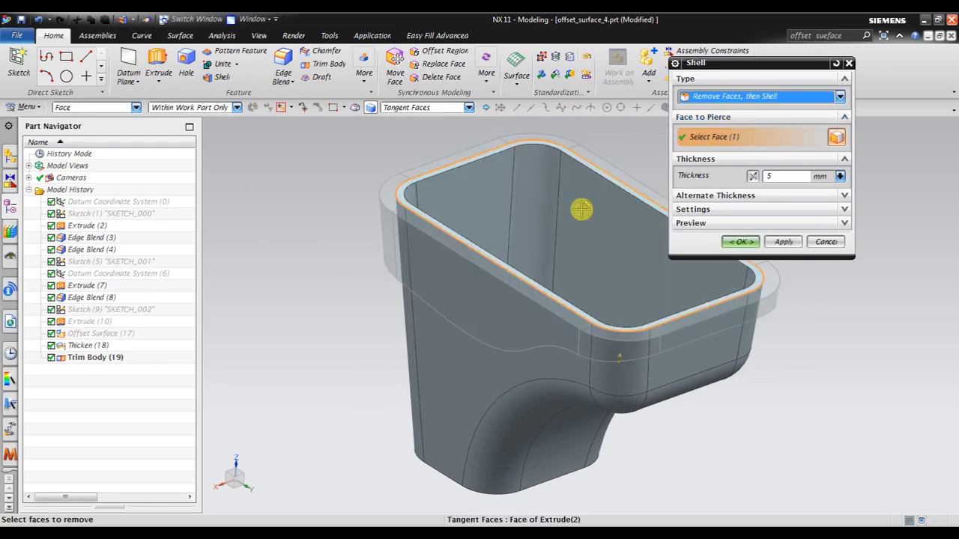
{"action": "middle_click_drag", "start_coordinate": [519, 232], "coordinate": [521, 244]}
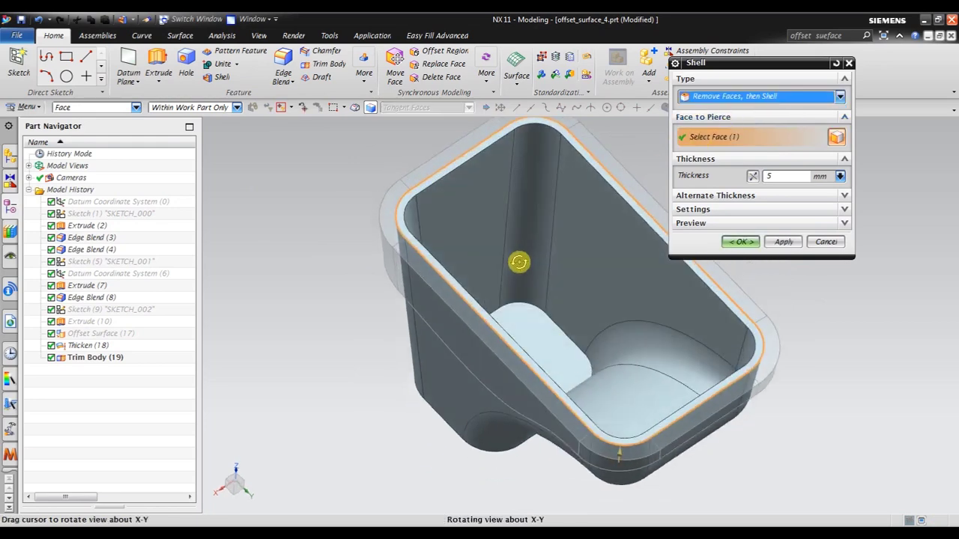
{"action": "left_click", "coordinate": [750, 242]}
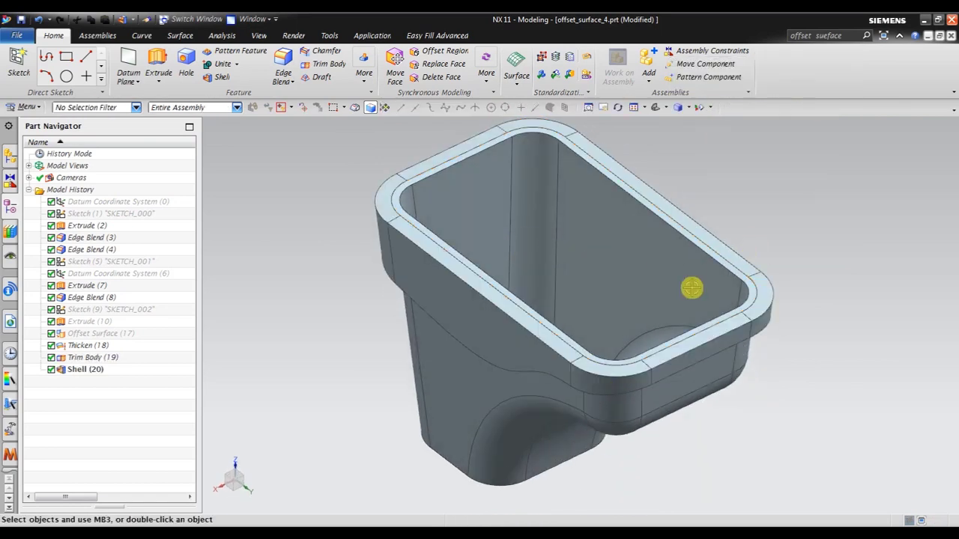
Unite the upper shelled body (target) with the lower thickened body (tool) as Unite (21)
{"action": "mouse_move", "coordinate": [628, 310]}
{"action": "middle_mouse_down"}
{"action": "mouse_move", "coordinate": [632, 254]}
{"action": "mouse_move", "coordinate": [632, 302]}
{"action": "middle_mouse_up"}
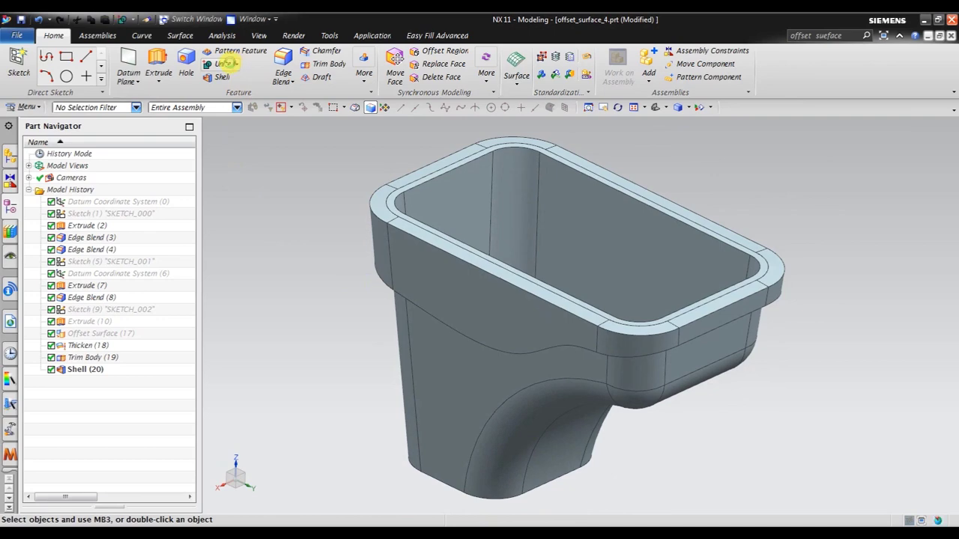
{"action": "left_click", "coordinate": [227, 64]}
{"action": "left_click", "coordinate": [409, 259]}
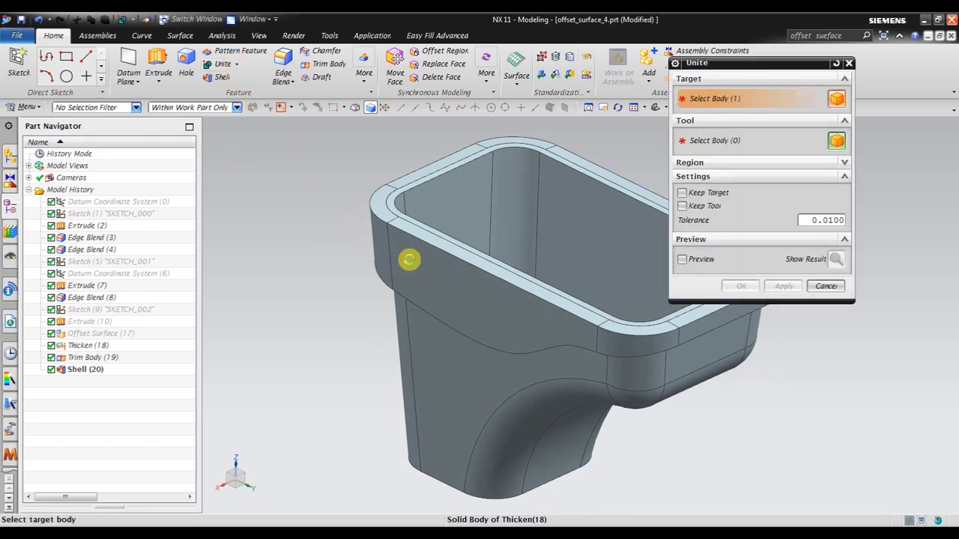
{"action": "left_click", "coordinate": [446, 349]}
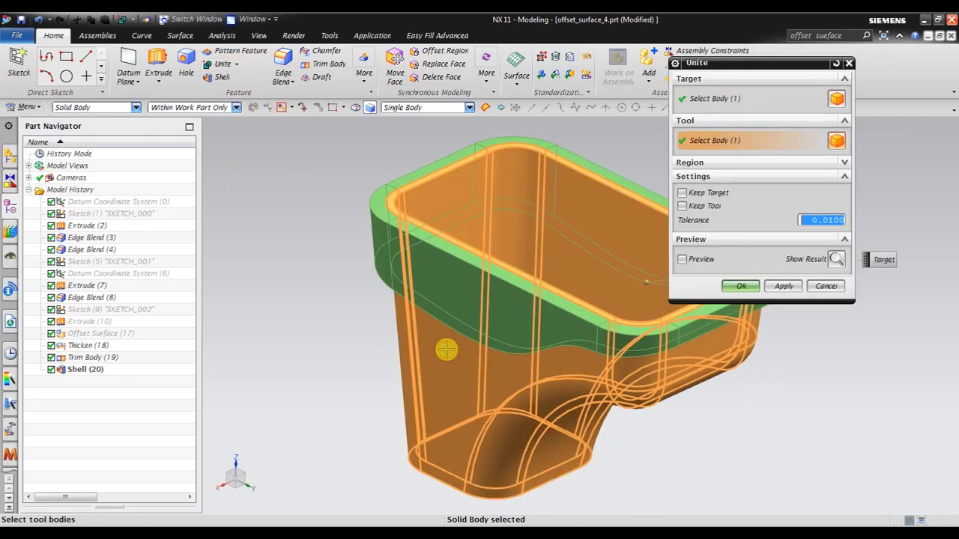
{"action": "left_click", "coordinate": [730, 287]}
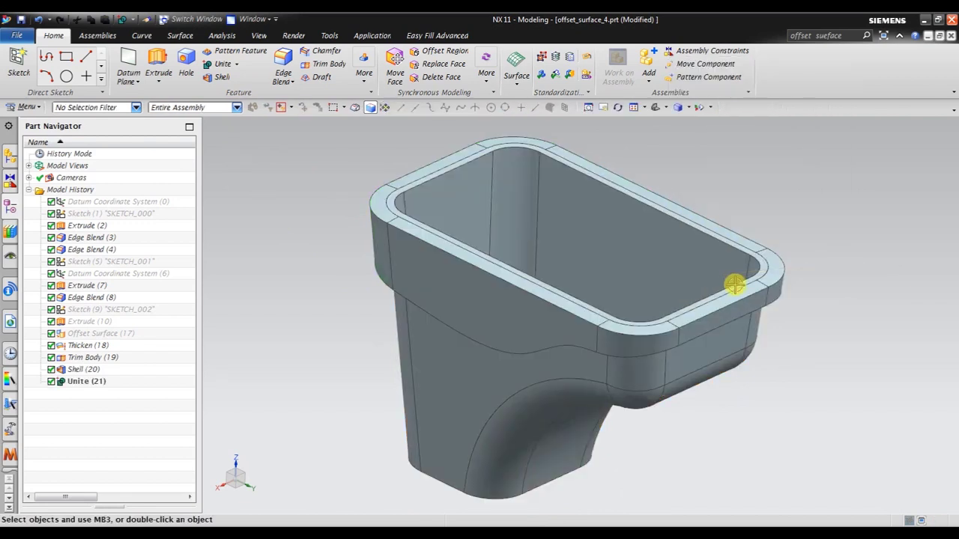
{"action": "scroll", "coordinate": [857, 317], "scroll_direction": "down", "scroll_amount": 1}
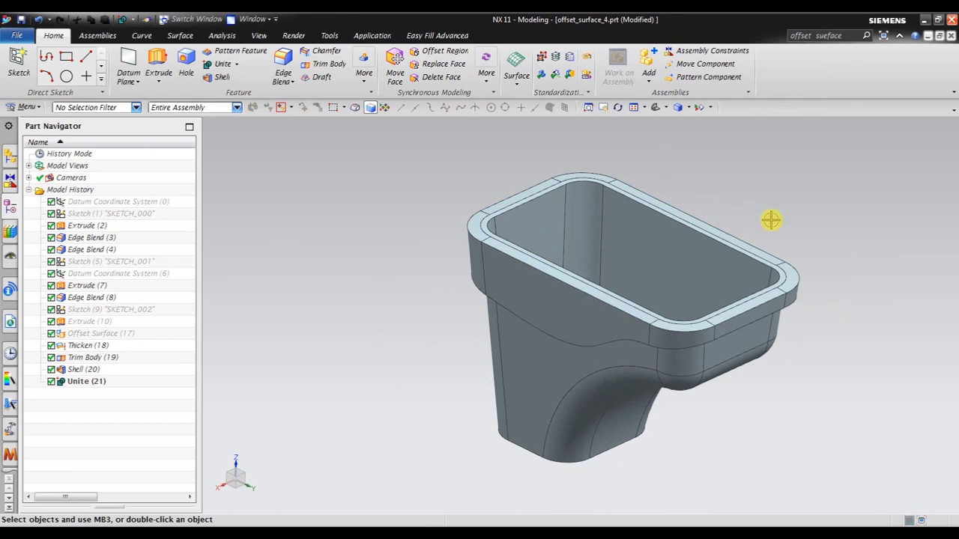
{"action": "scroll", "coordinate": [771, 220], "scroll_direction": "up", "scroll_amount": 1}
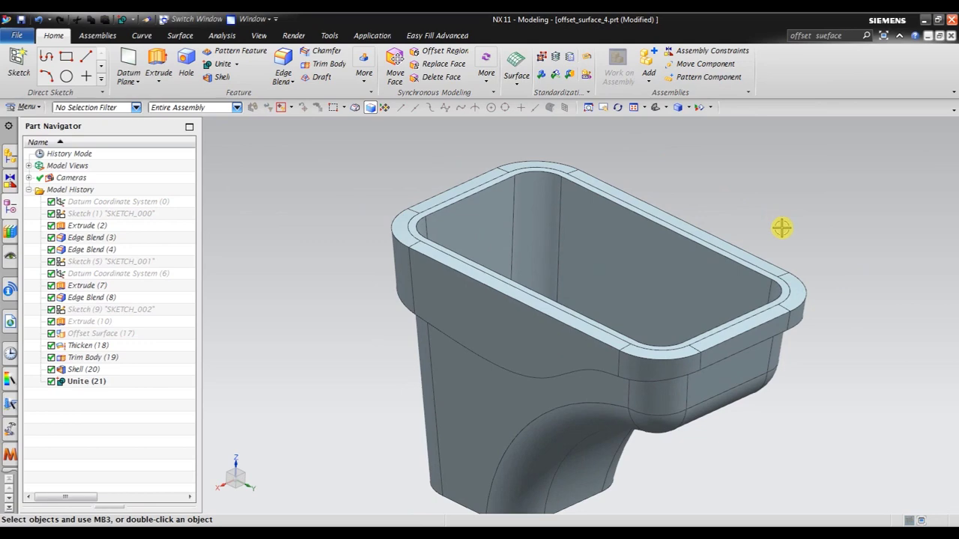
{"action": "mouse_move", "coordinate": [781, 228]}
{"action": "middle_mouse_down"}
{"action": "mouse_move", "coordinate": [788, 254]}
{"action": "mouse_move", "coordinate": [783, 223]}
{"action": "middle_mouse_up"}
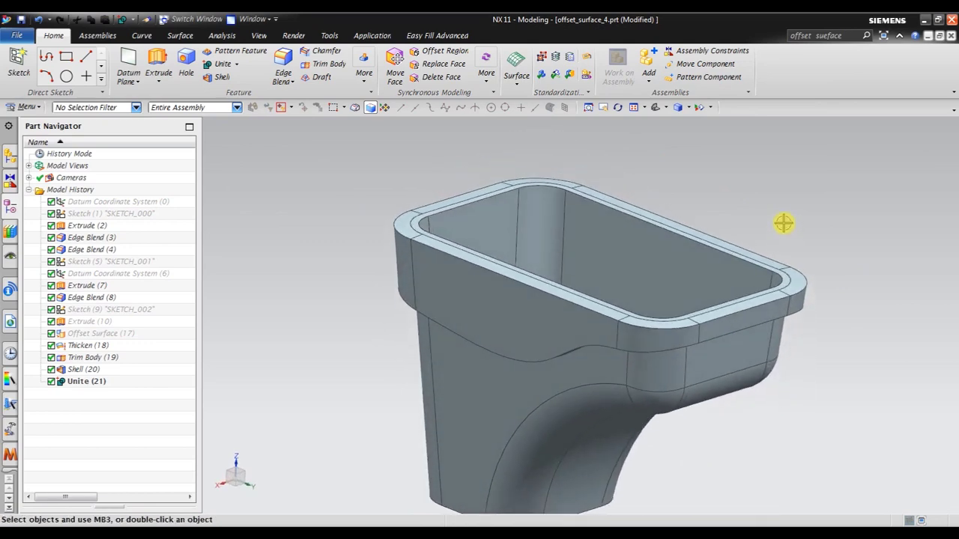
{"action": "left_click", "coordinate": [634, 107]}
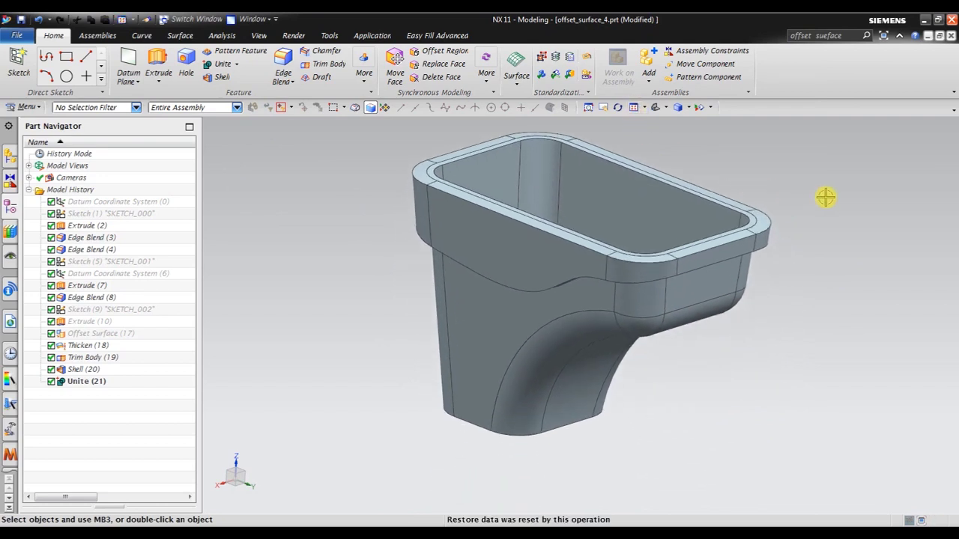